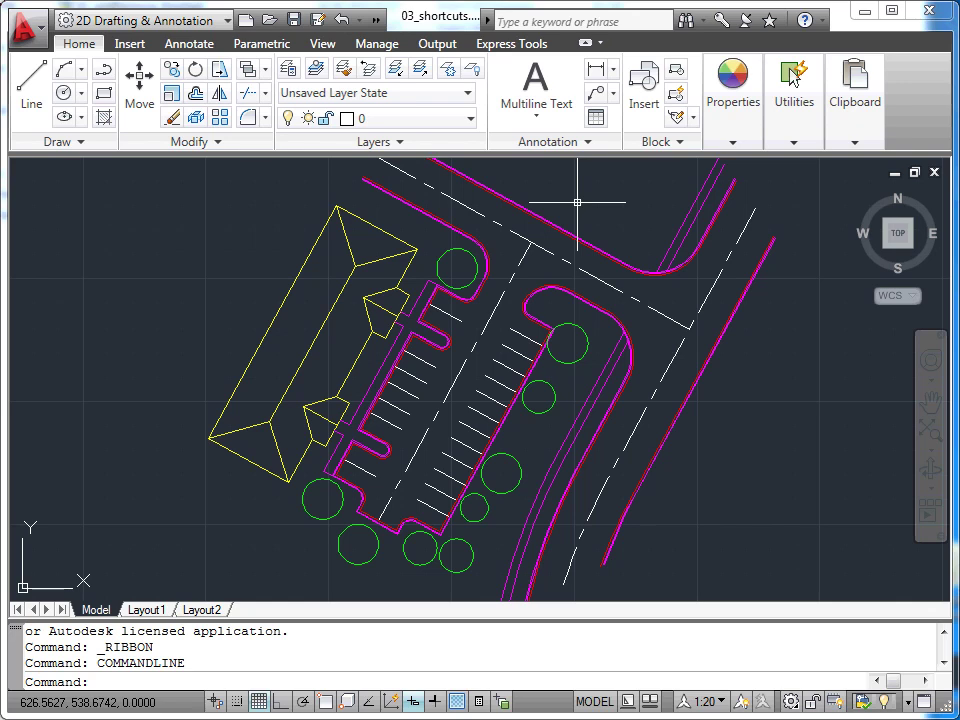
Erase every object in the drawing with the 'all' selection, then undo to restore it.
click(172, 117)
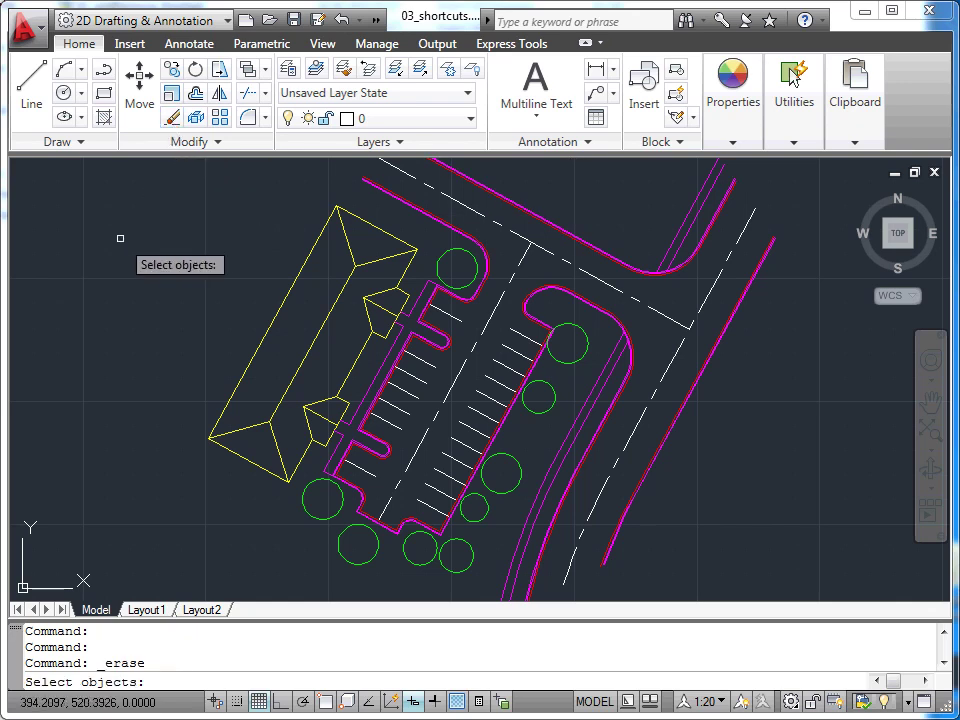
text(all)
key(Return)
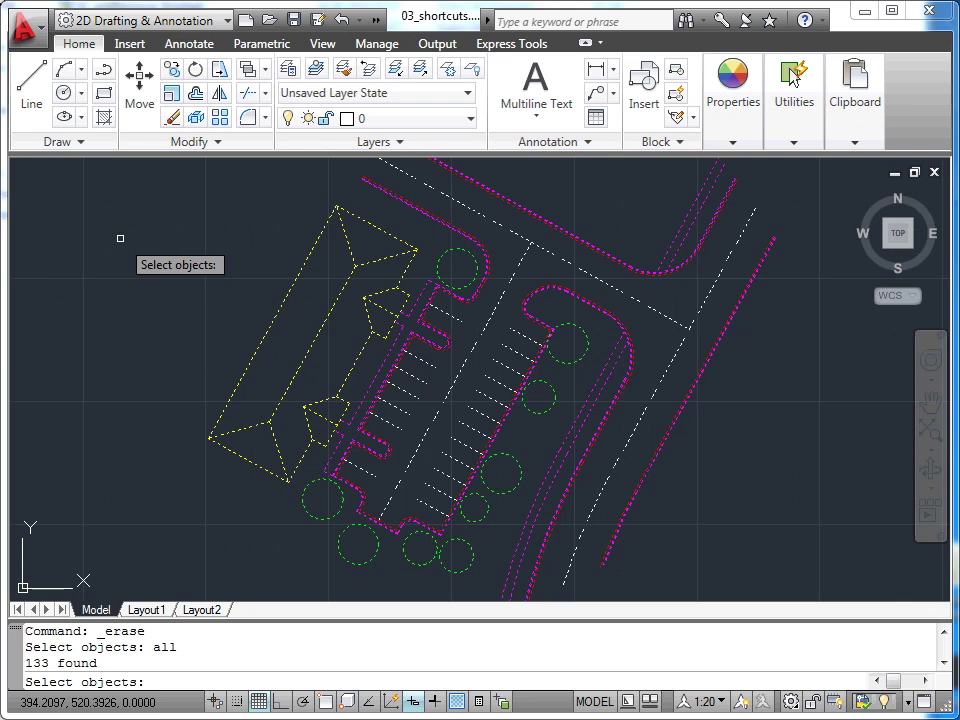
key(Return)
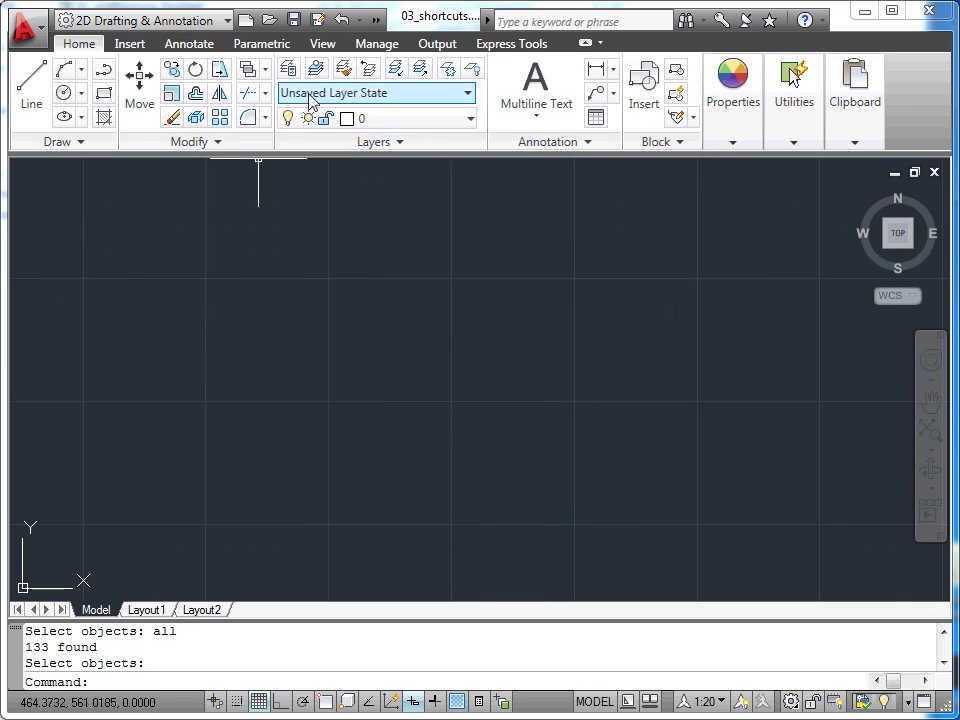
click(343, 24)
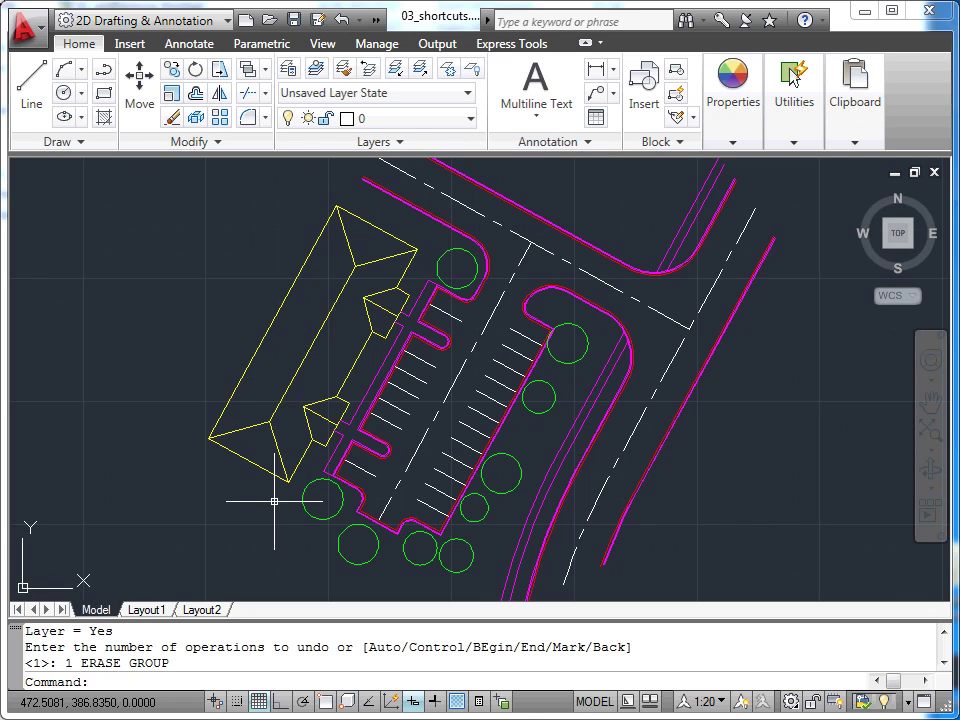
Offset the magenta curb line beside the building by 15 toward the building.
scroll(274, 501, up, 3)
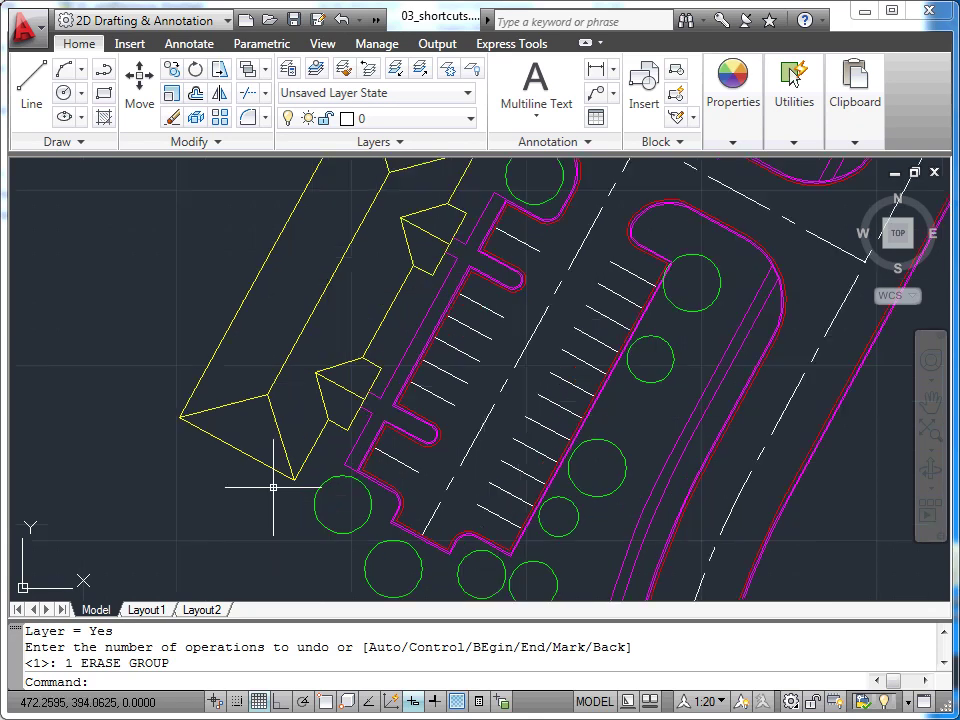
middle_drag(408, 258, 321, 371)
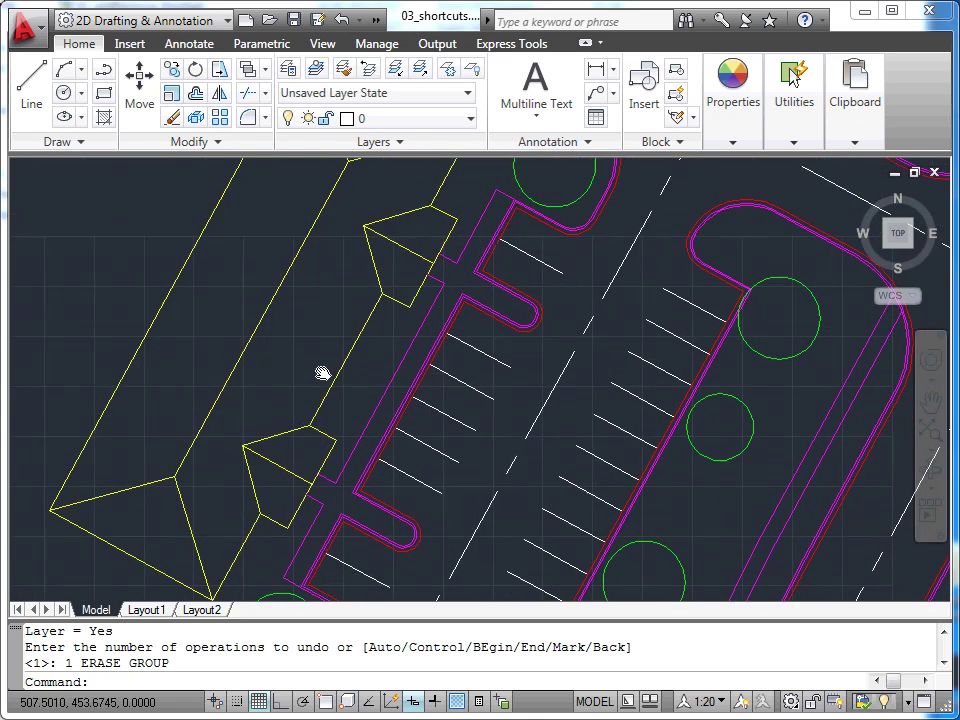
scroll(405, 358, up, 2)
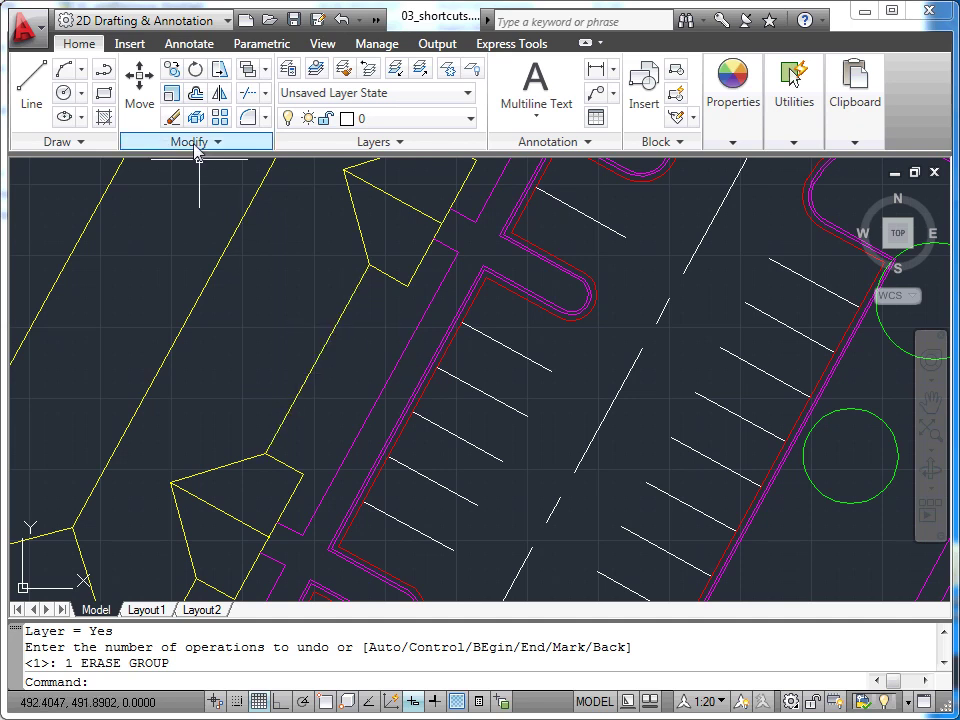
click(195, 93)
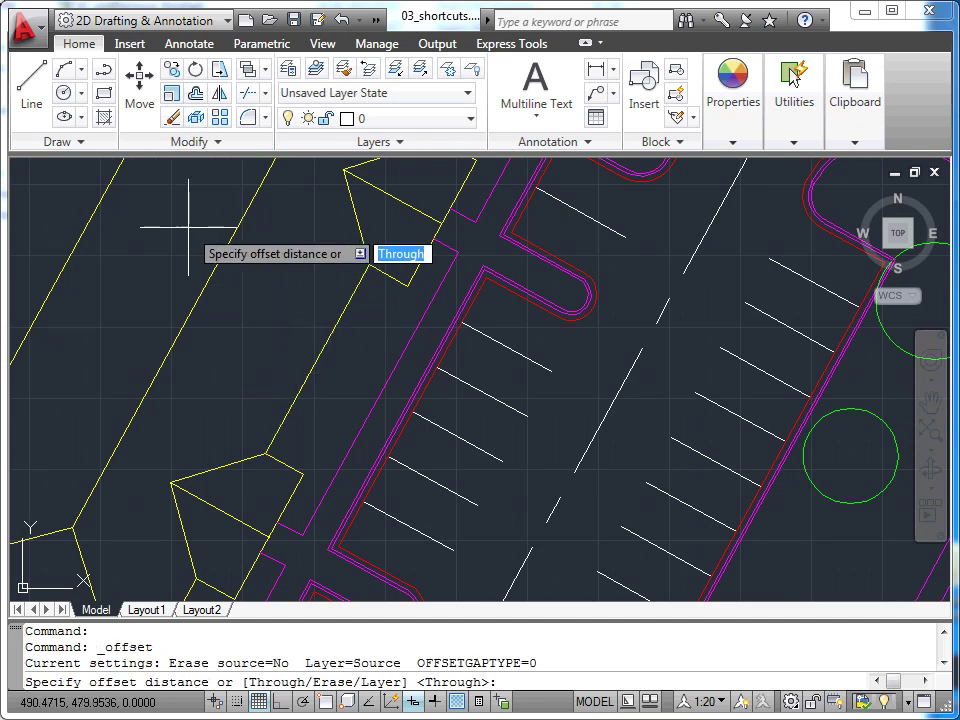
text(15)
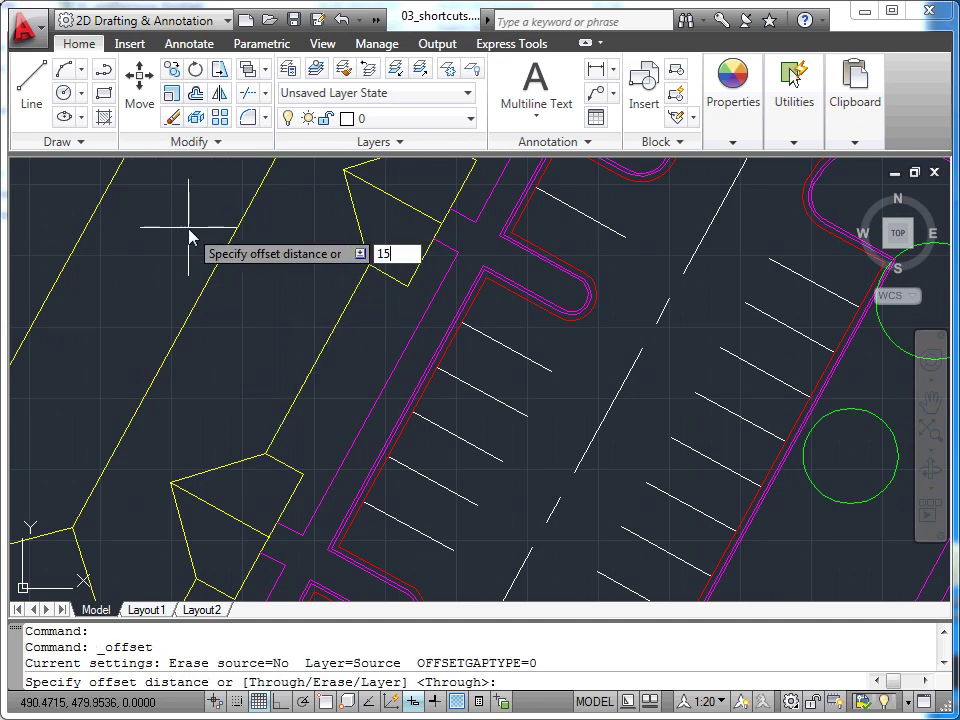
key(Return)
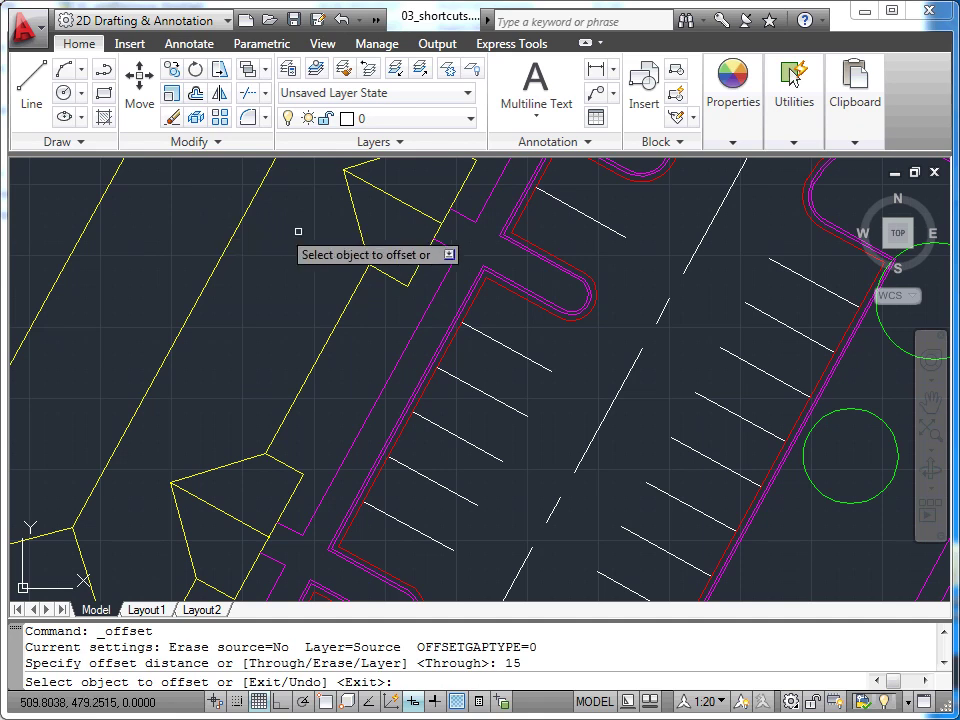
click(462, 299)
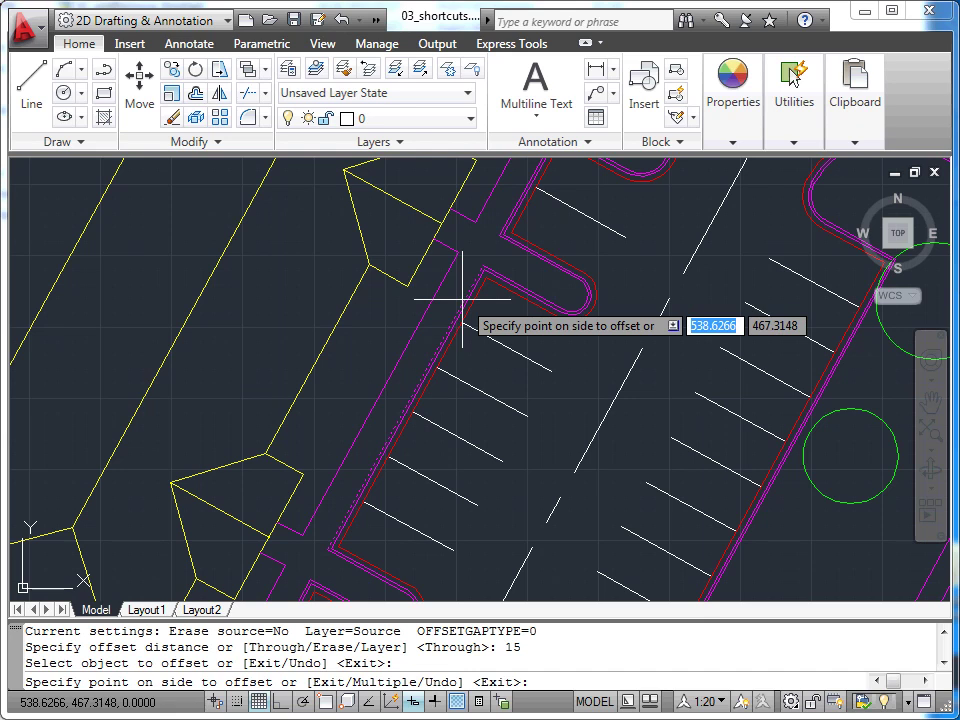
click(378, 294)
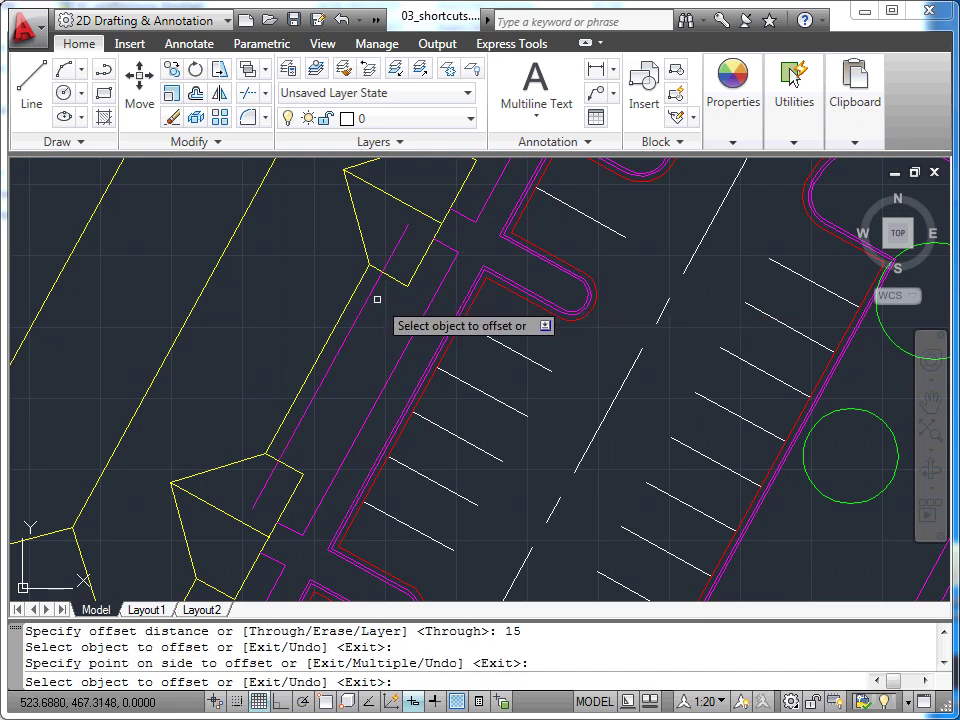
key(Escape)
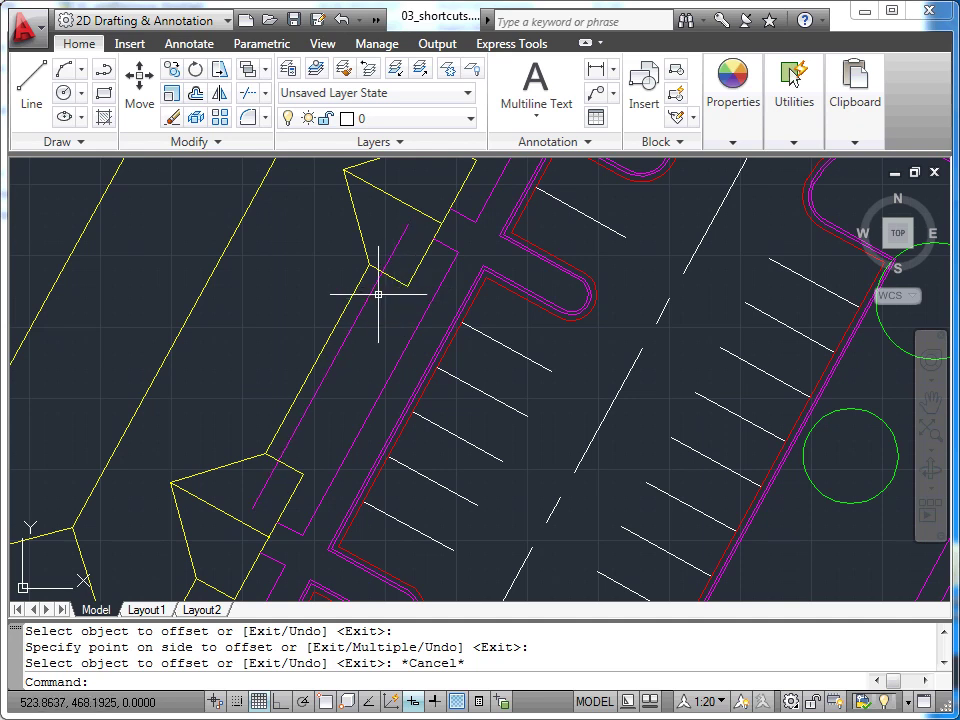
scroll(378, 294, down, 2)
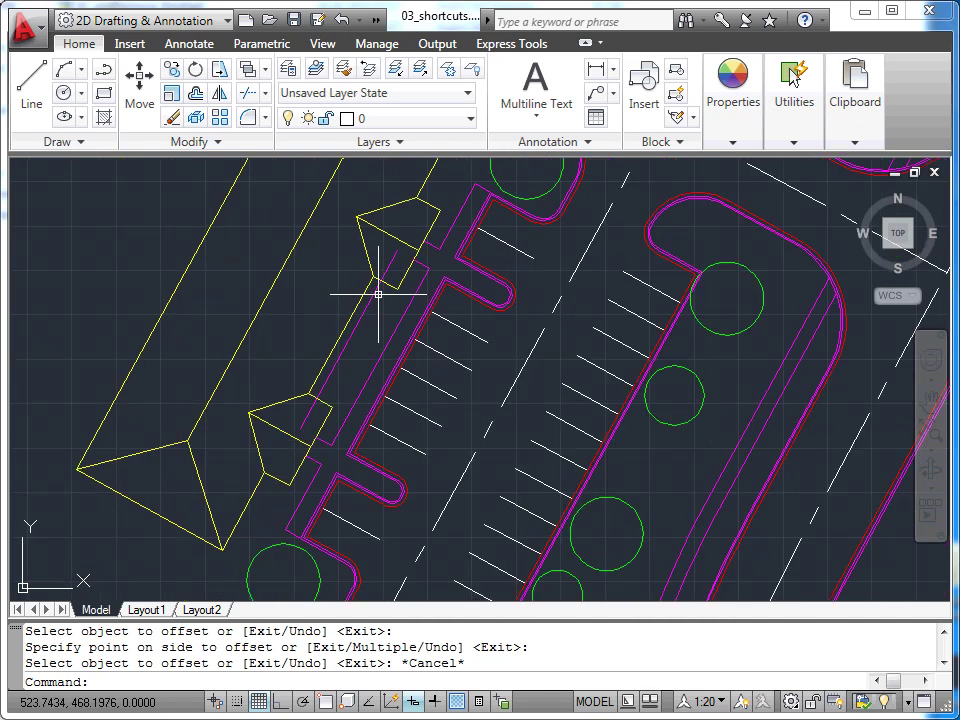
scroll(378, 294, down, 2)
middle_drag(377, 285, 372, 378)
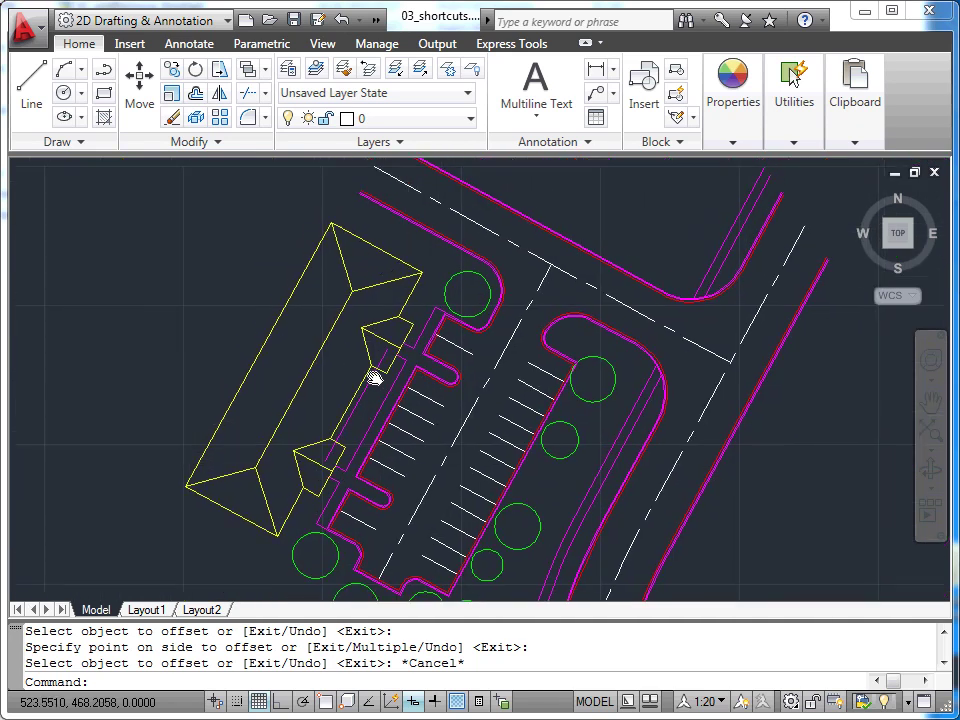
scroll(372, 378, up, 2)
scroll(374, 377, down, 2)
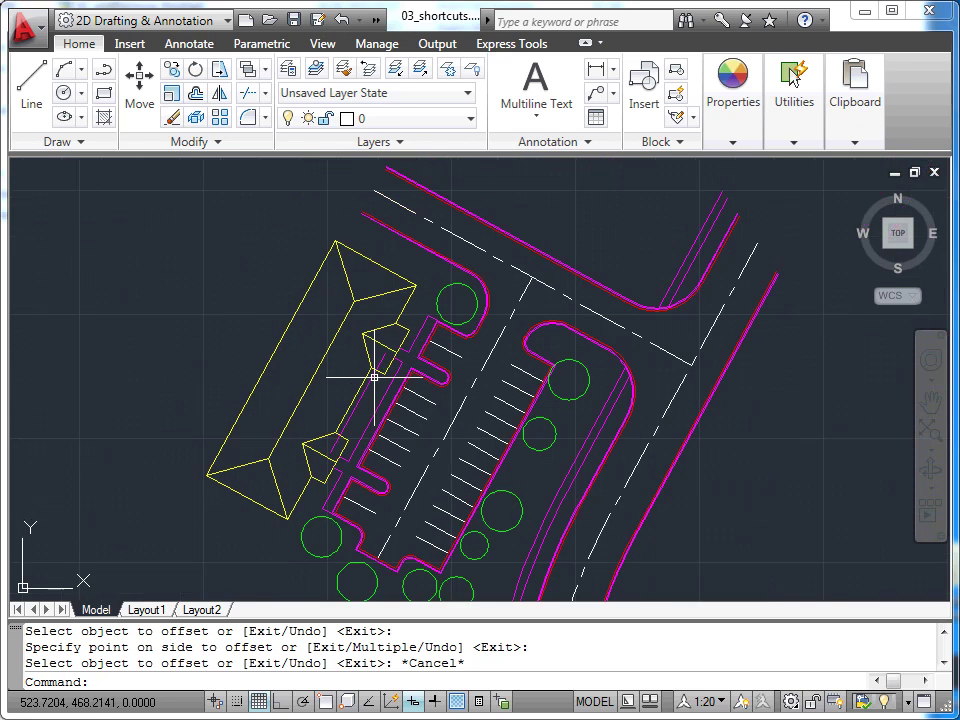
Start MOVE and gather the building's 24 objects with a WP polygon drawn around it.
click(147, 108)
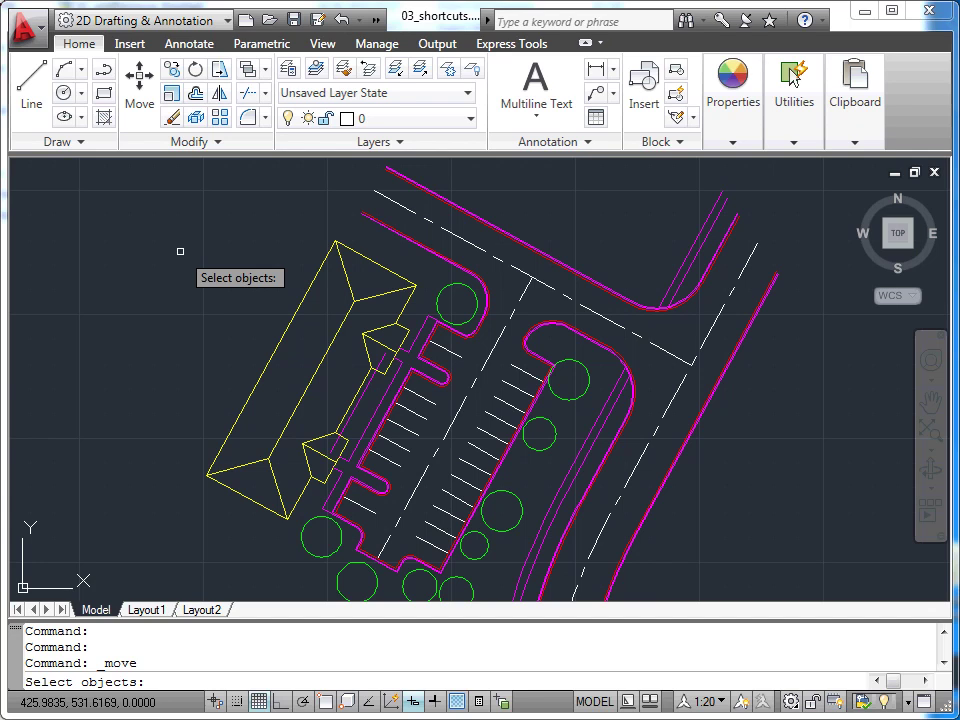
text(wp)
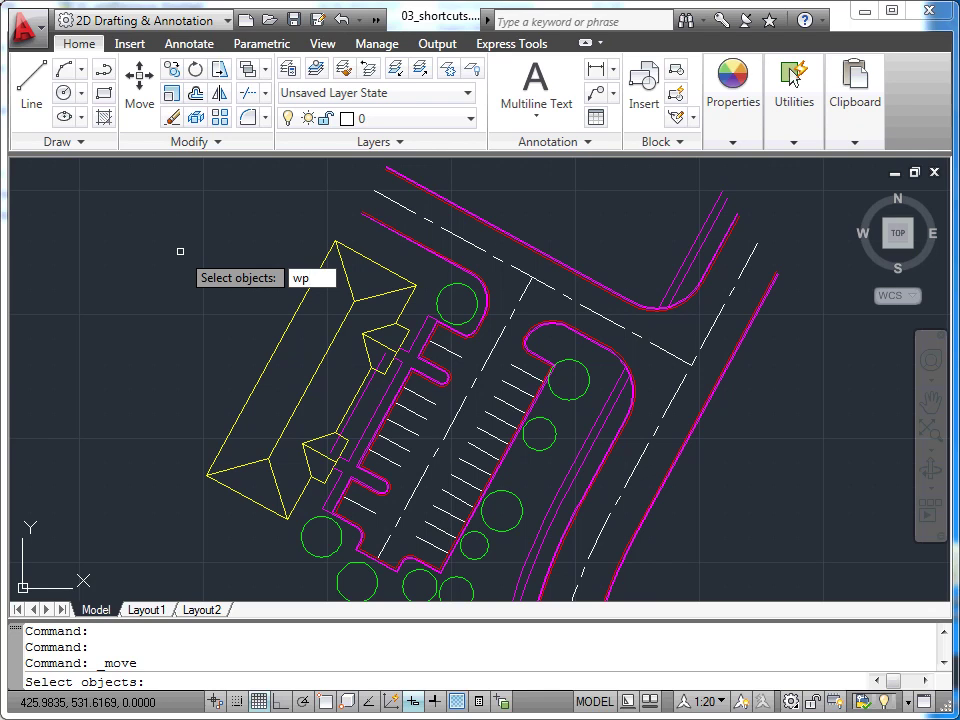
key(Return)
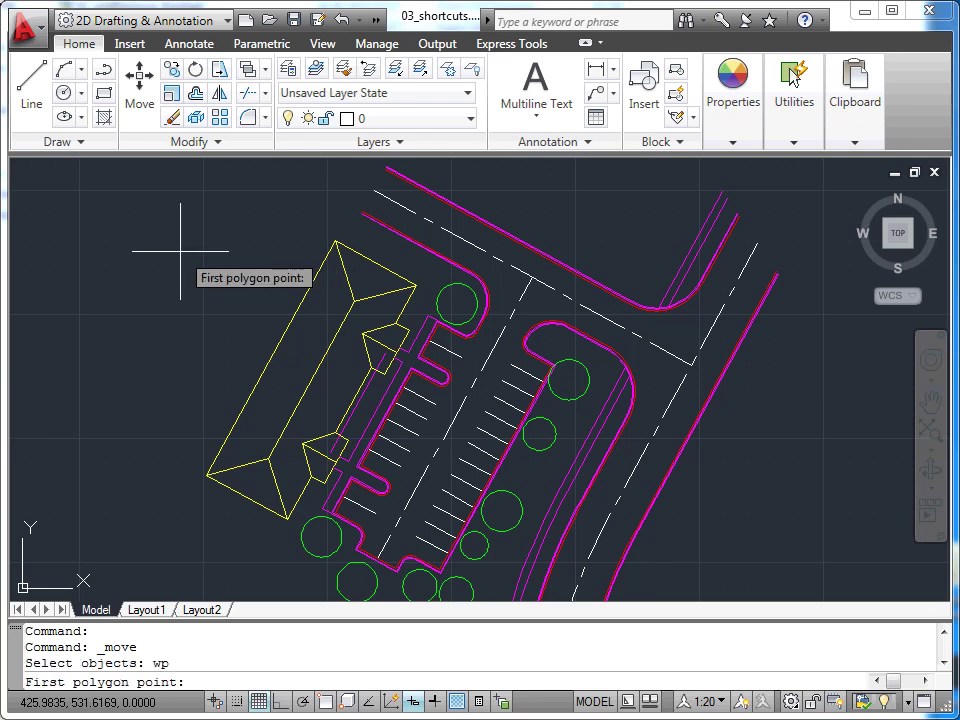
click(302, 273)
click(335, 236)
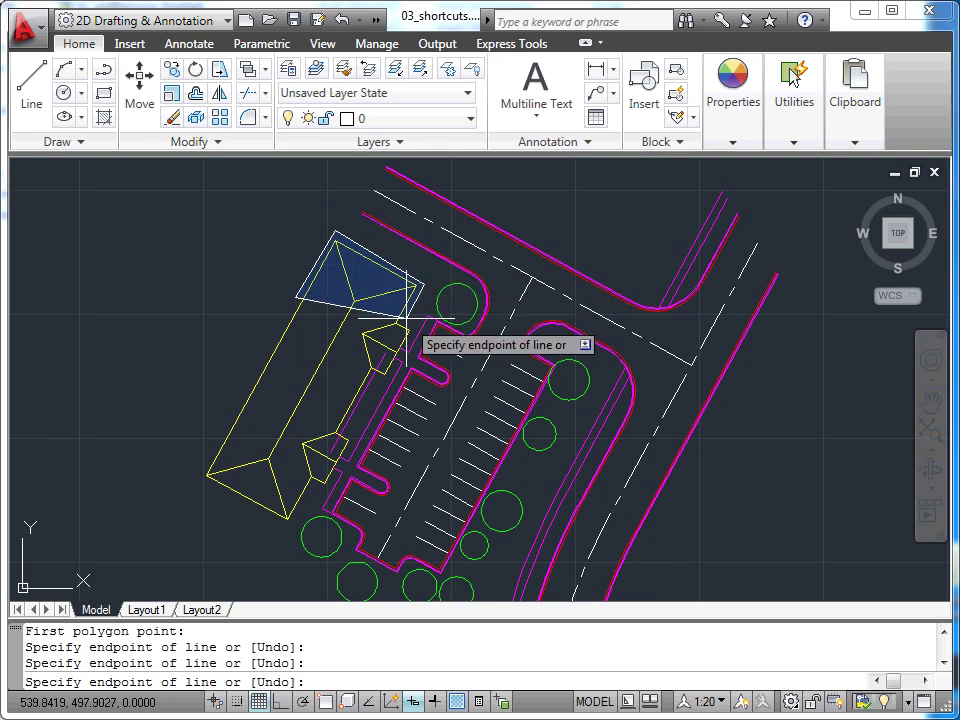
click(418, 287)
click(411, 329)
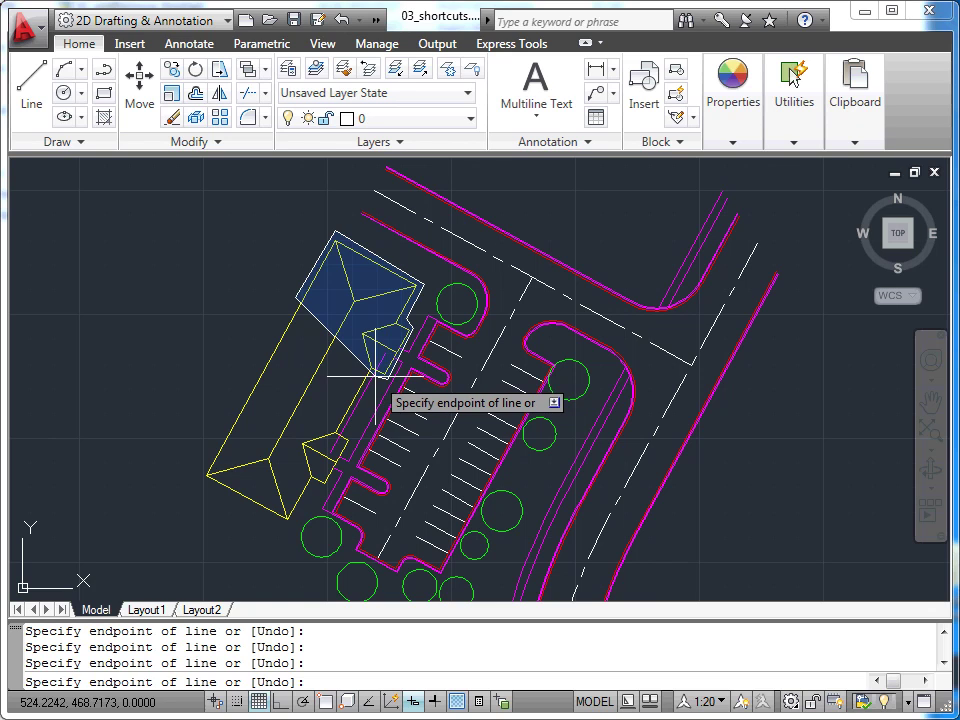
click(376, 380)
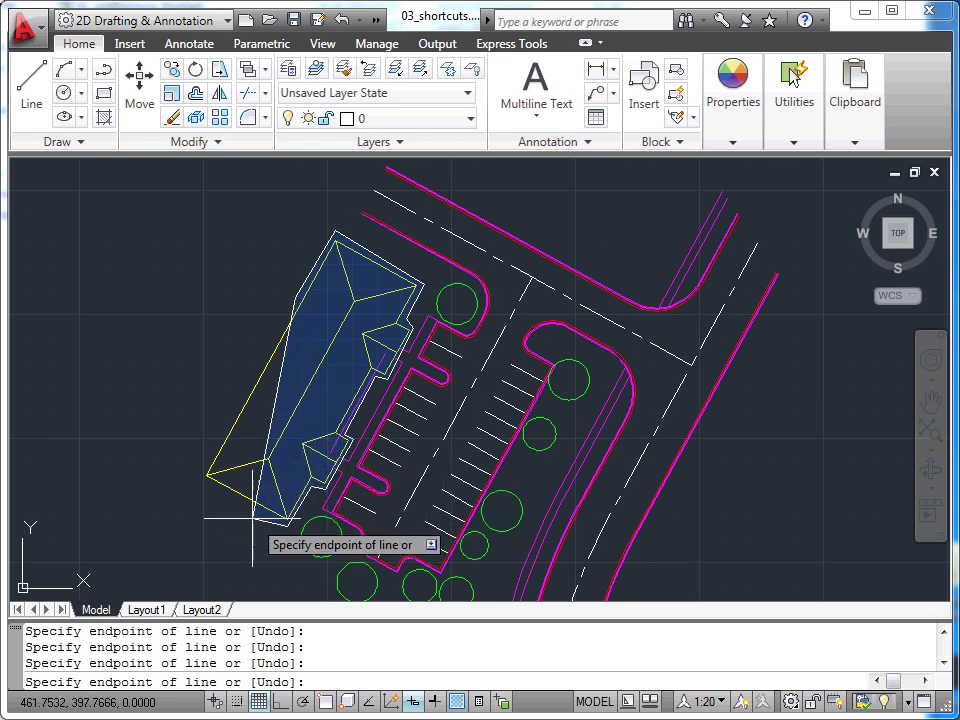
right_click(195, 478)
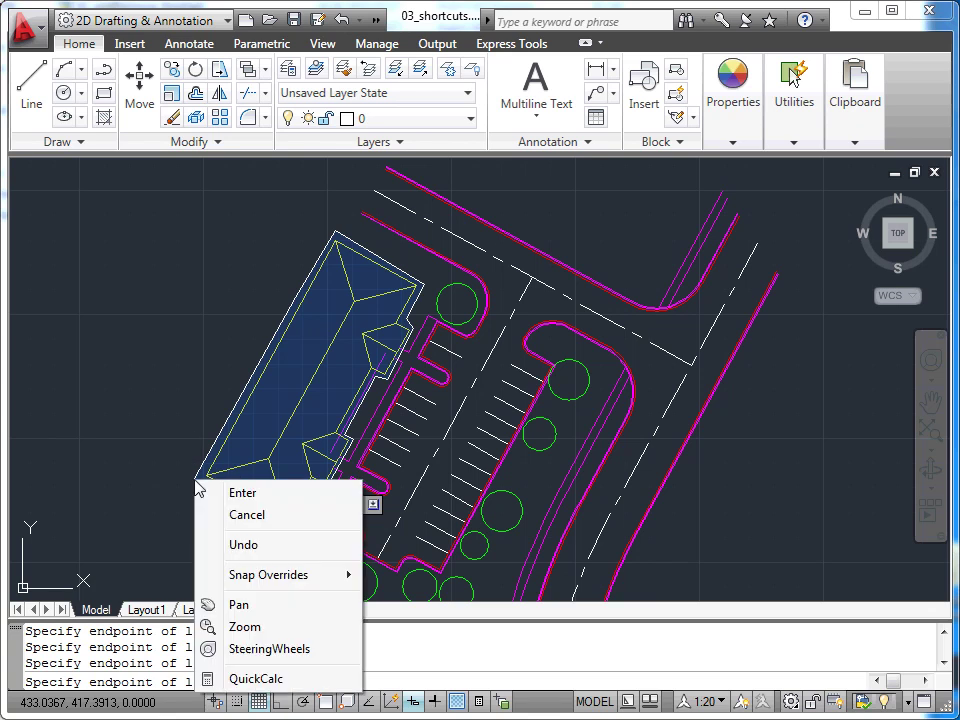
click(225, 494)
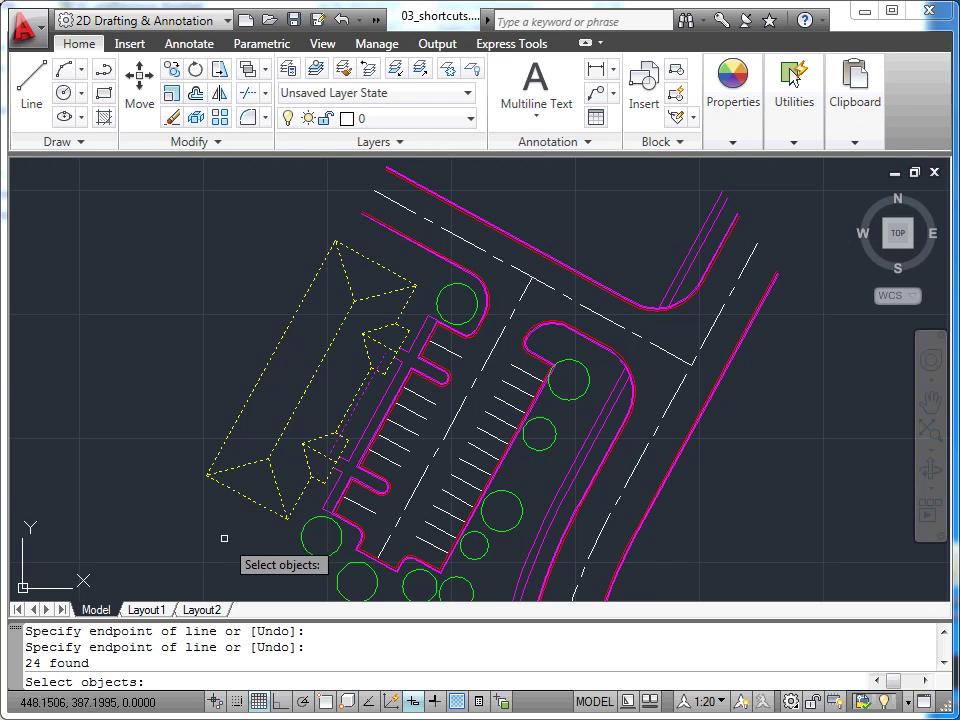
Move the building from its roof-corner endpoint to the intersection, then delete the dashed guide line.
shift+click(363, 395)
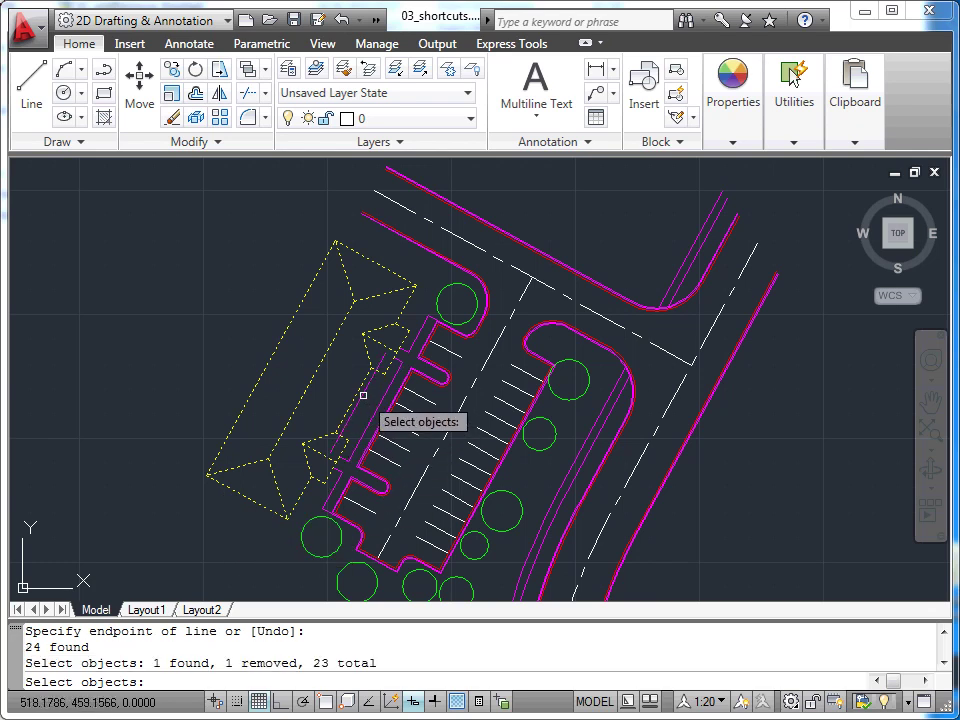
key(Return)
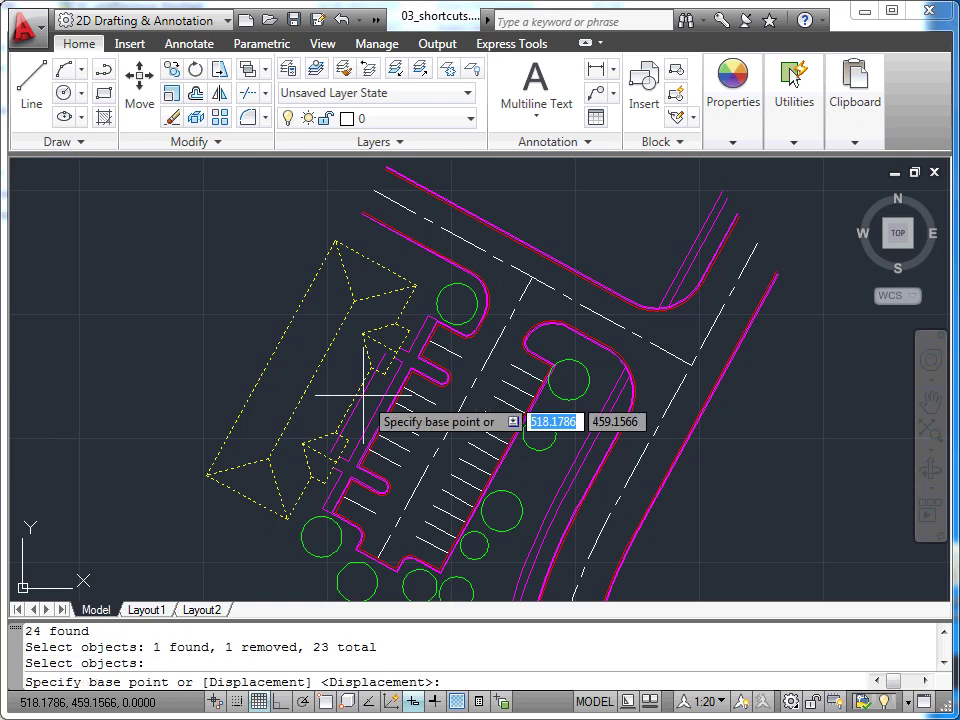
scroll(363, 395, up, 4)
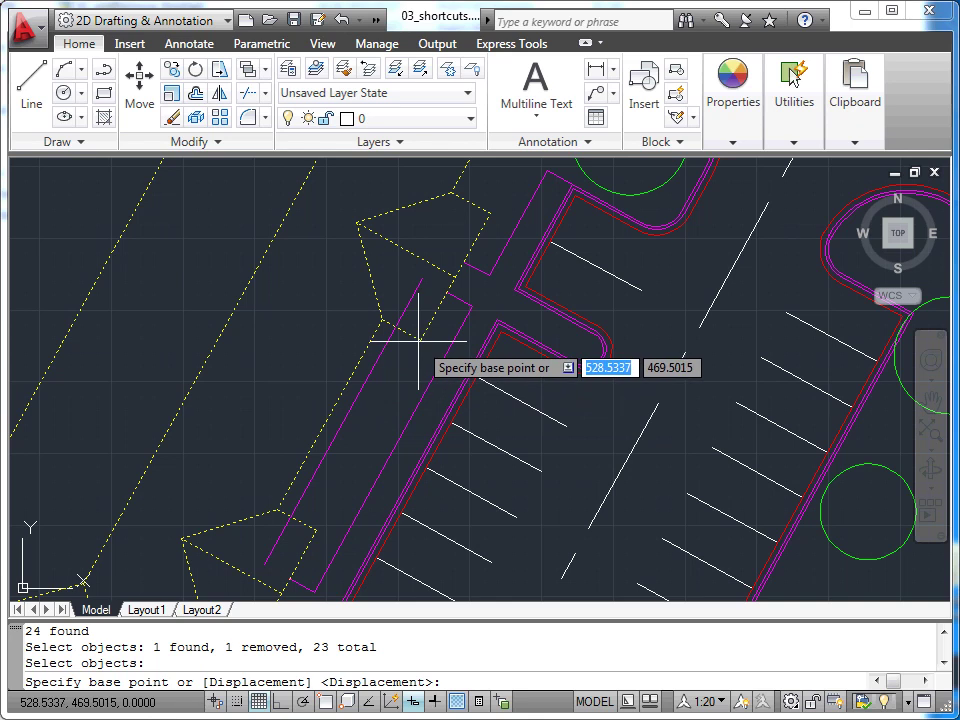
shift+right_click(422, 346)
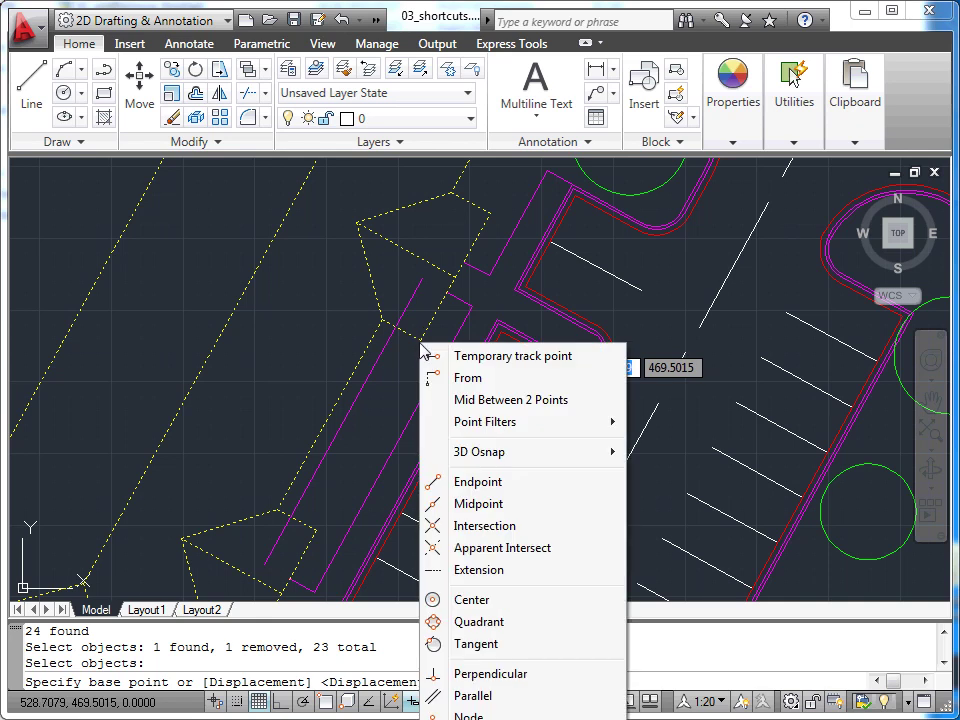
click(472, 482)
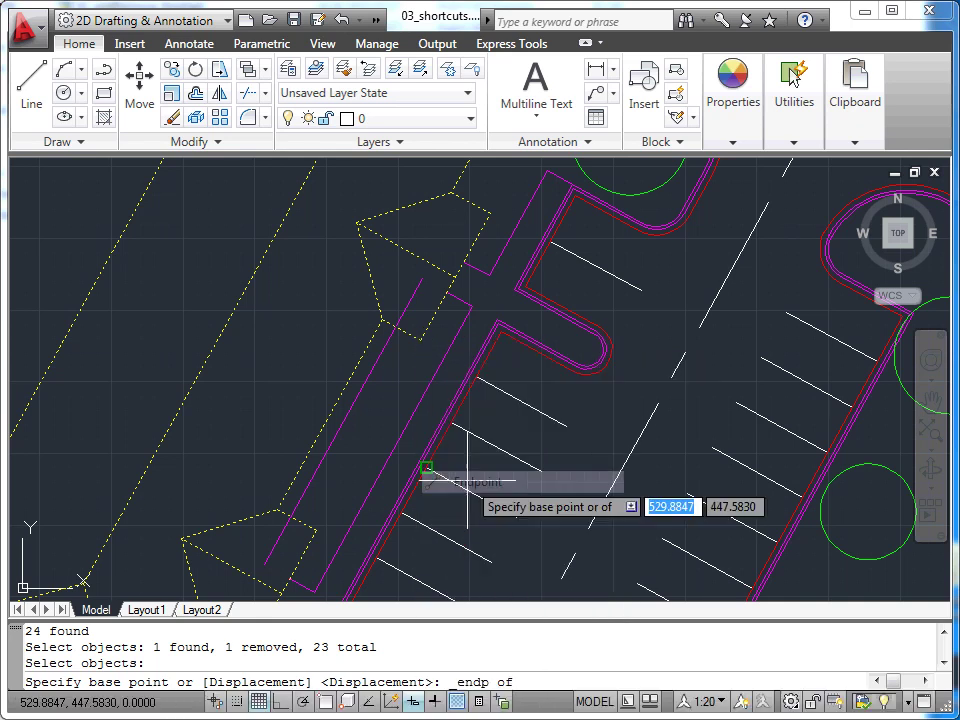
click(420, 337)
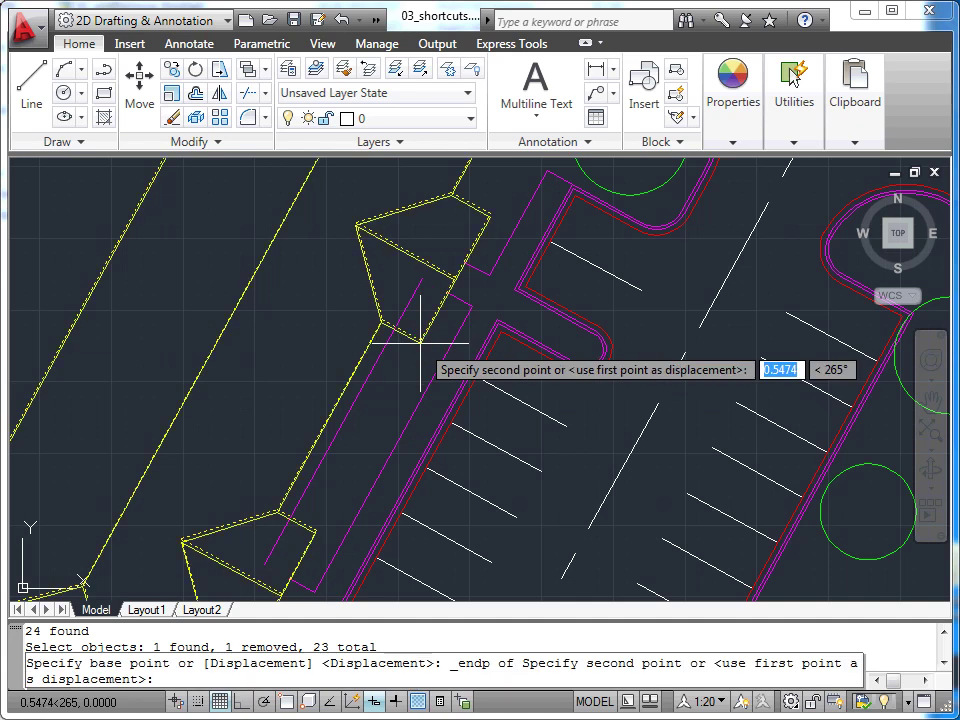
shift+right_click(421, 346)
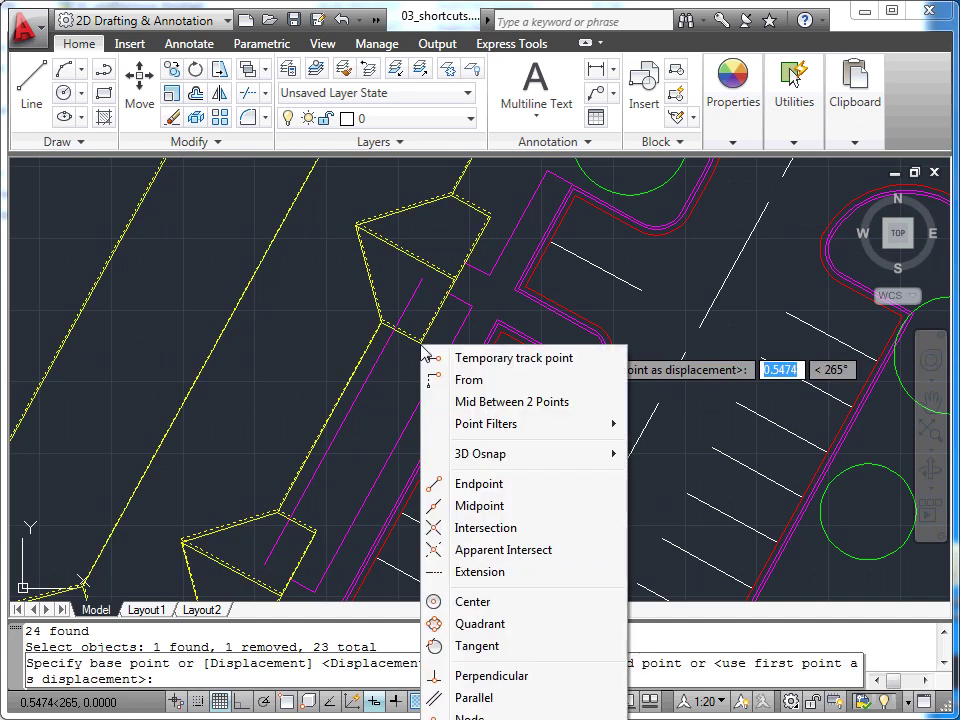
click(484, 527)
click(397, 326)
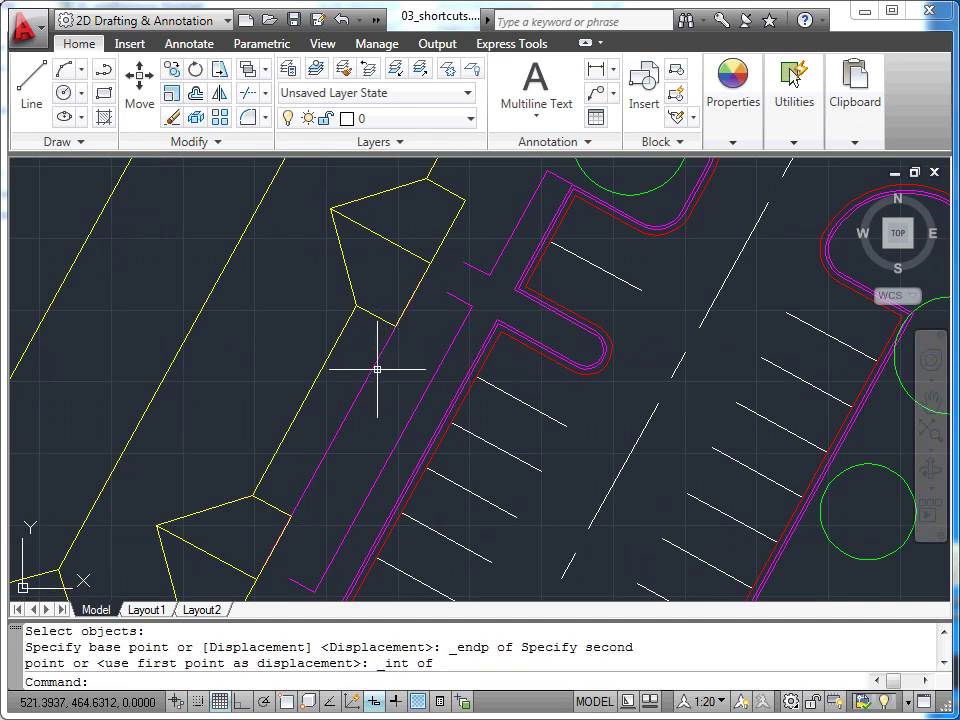
click(373, 369)
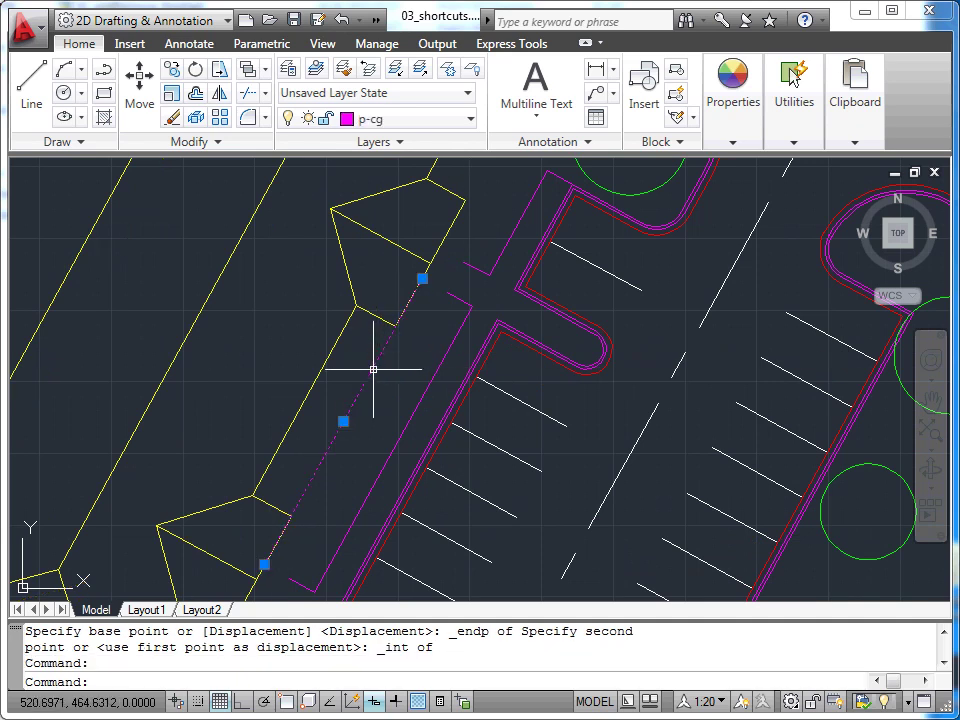
key(Delete)
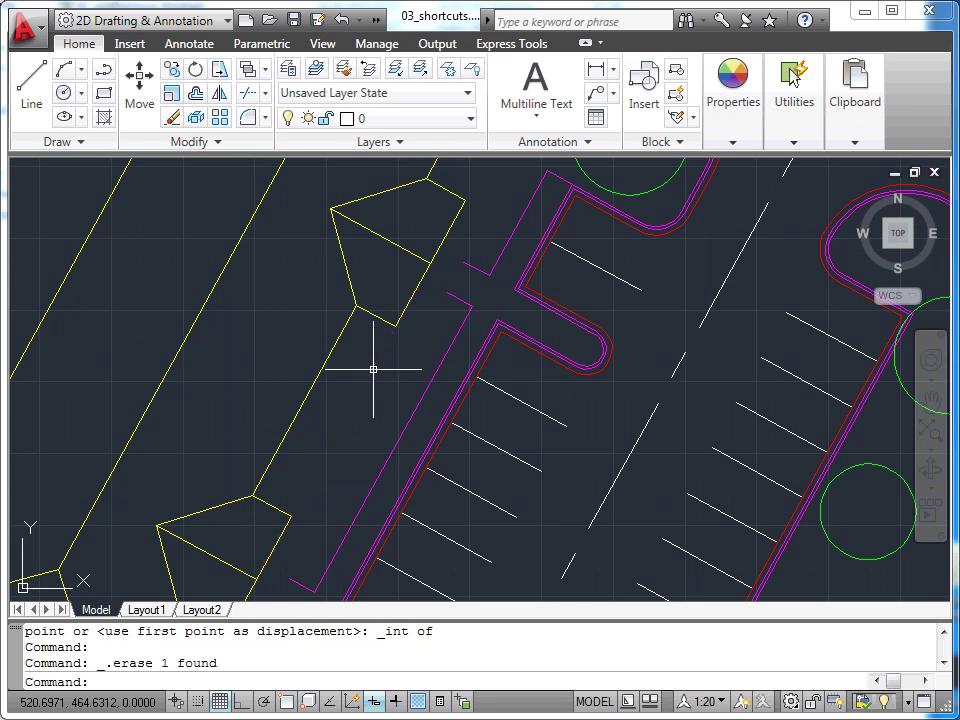
Start Extend with the upper and lower entry edges as boundaries.
scroll(373, 369, down, 3)
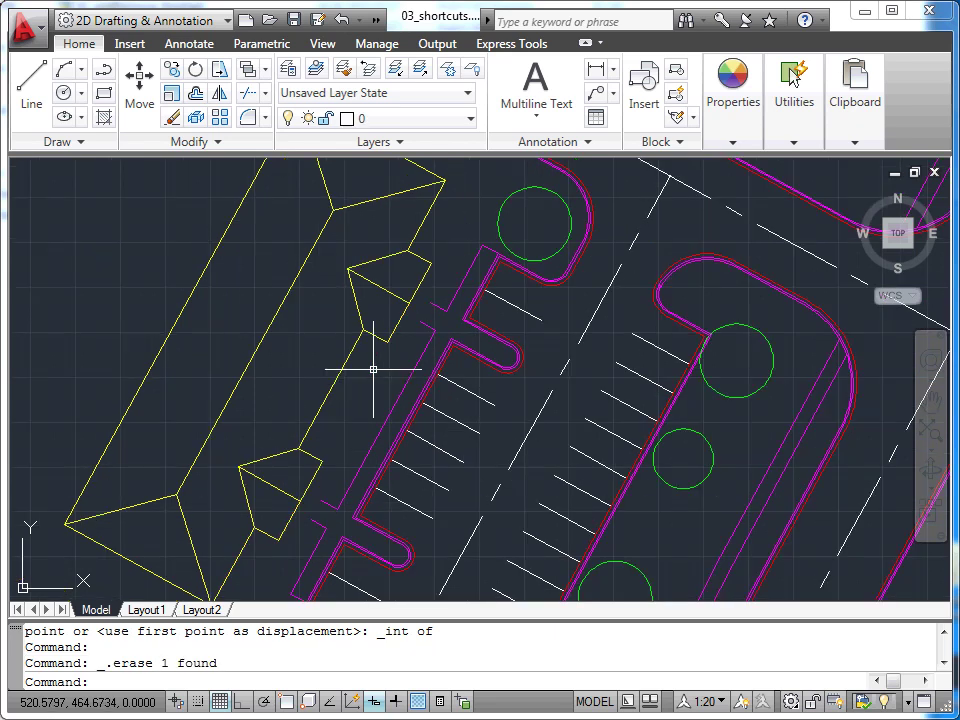
scroll(373, 369, up, 1)
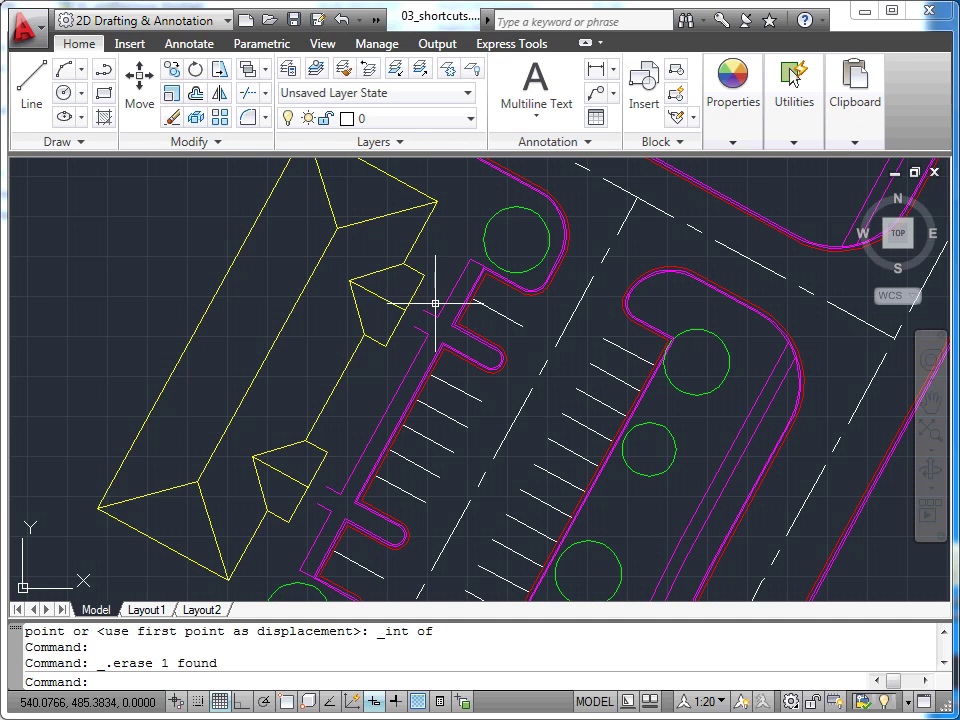
click(266, 94)
click(285, 163)
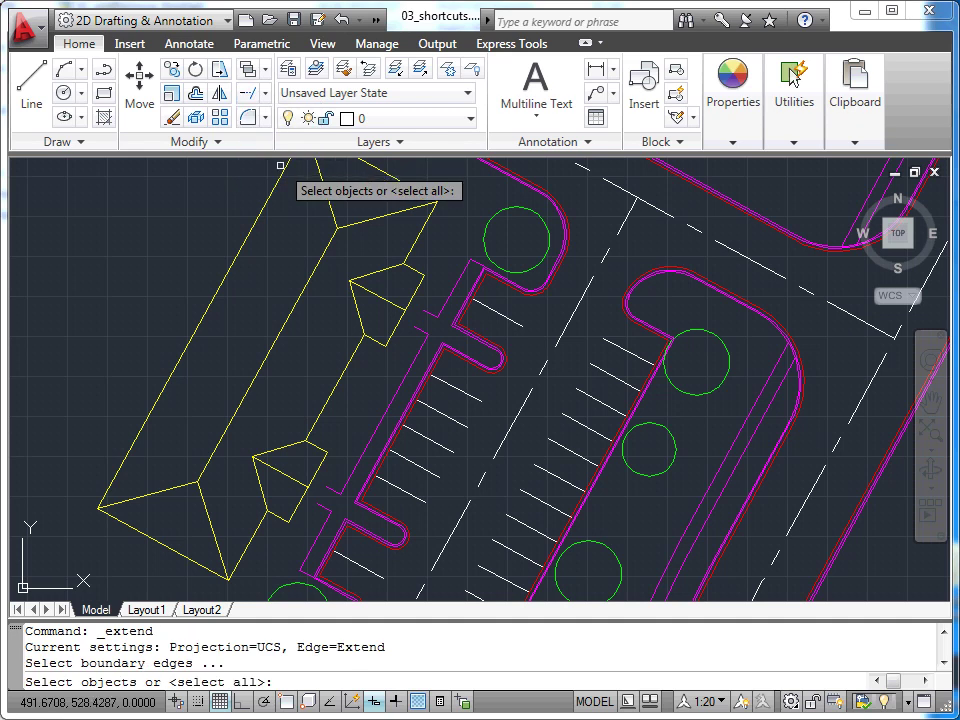
click(413, 298)
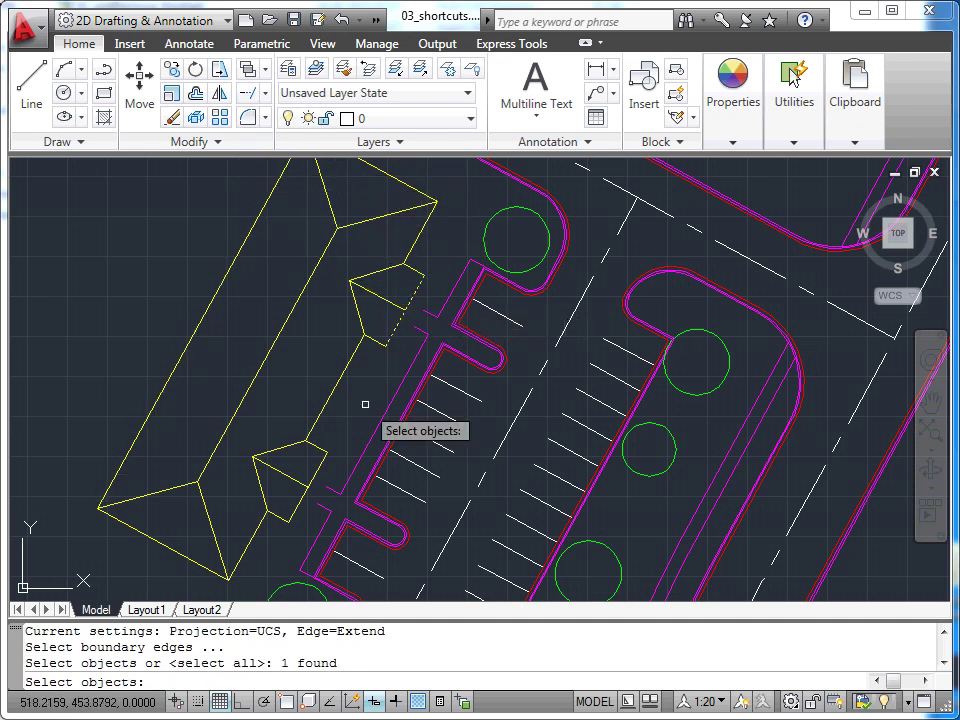
click(317, 474)
key(Return)
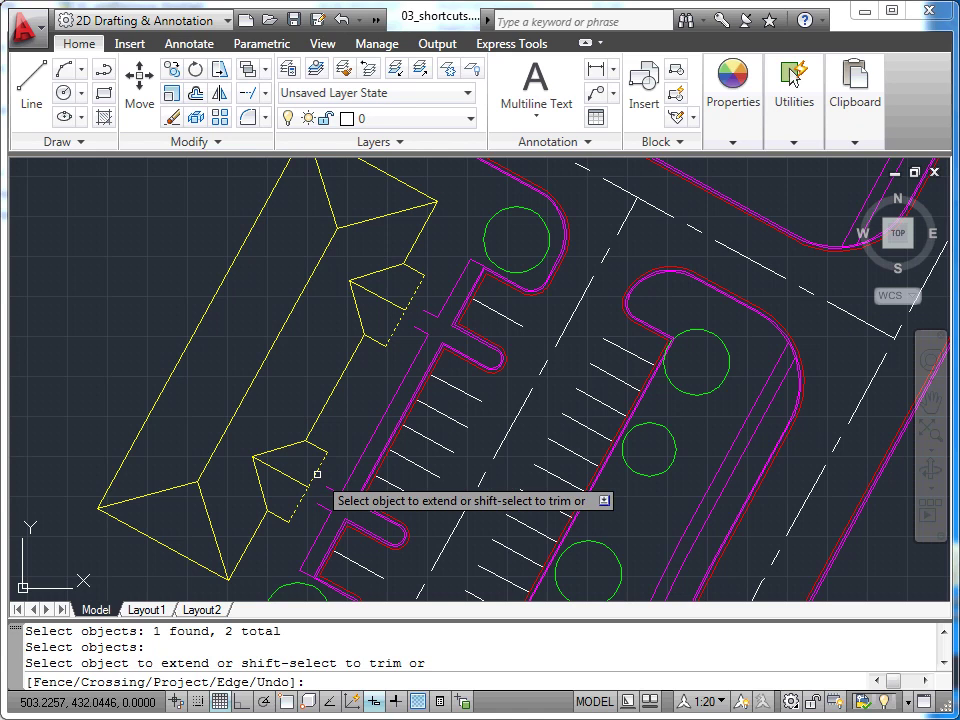
Extend the walk lines crossed by an F fence drawn between the two entries.
text(f)
key(Return)
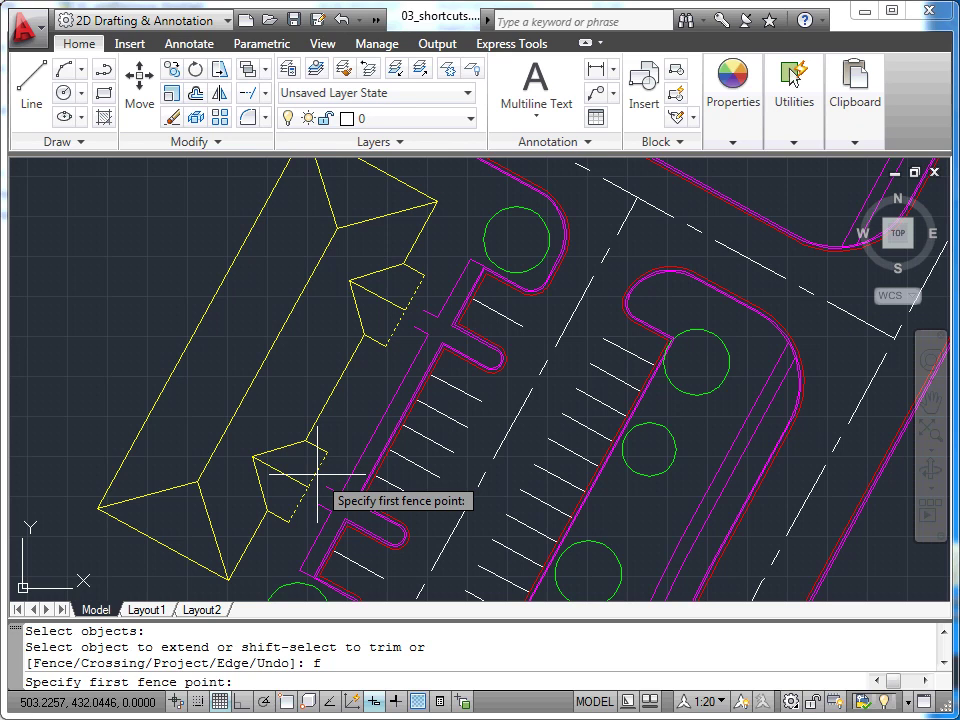
click(436, 293)
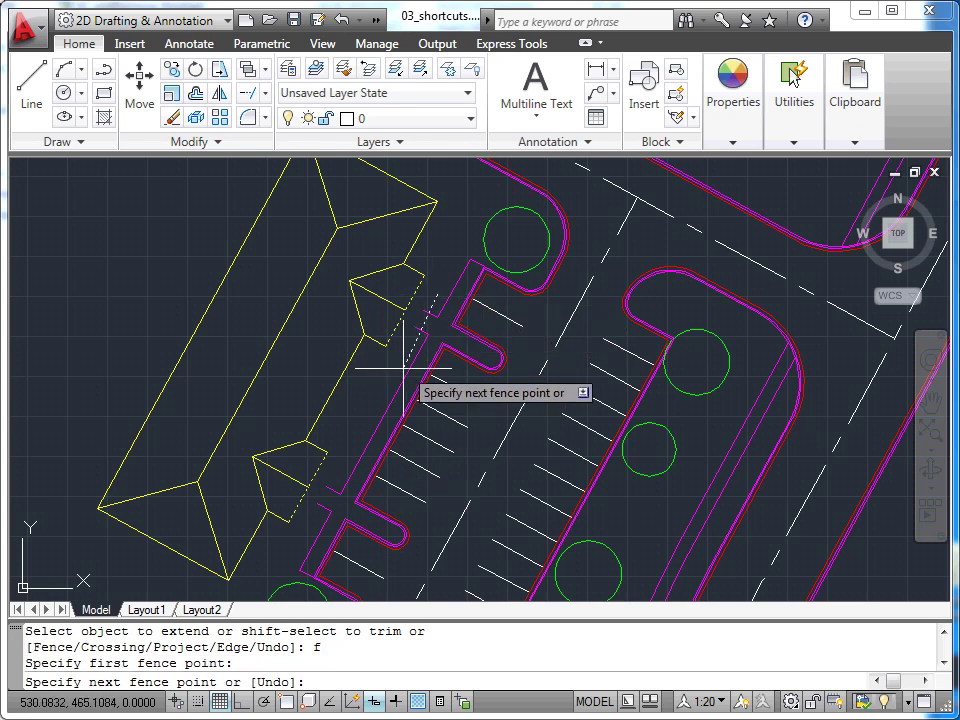
click(316, 510)
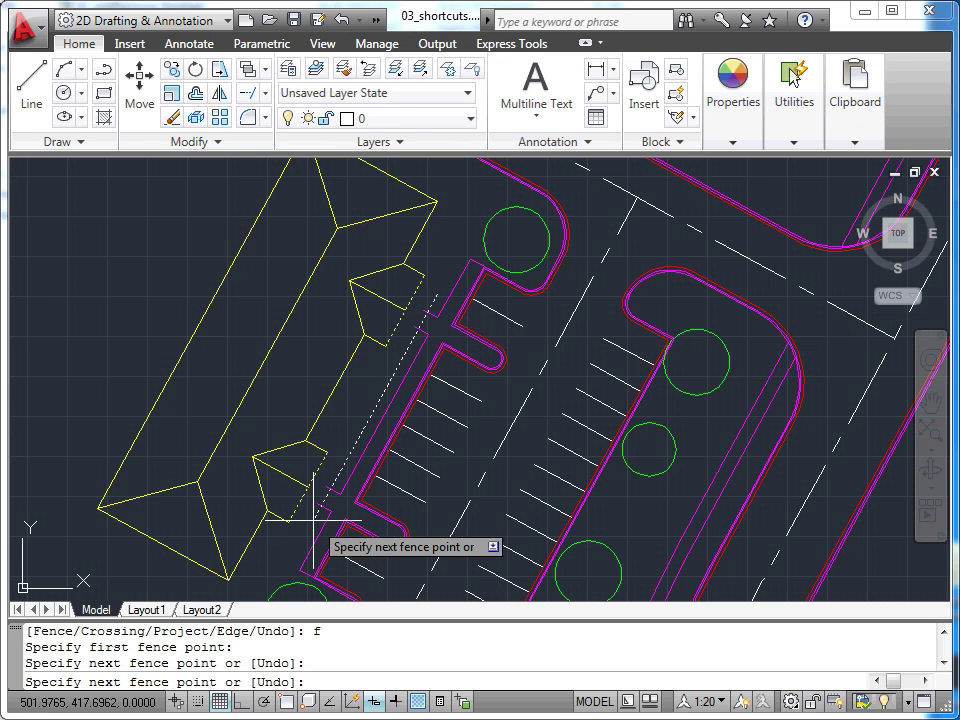
right_click(314, 520)
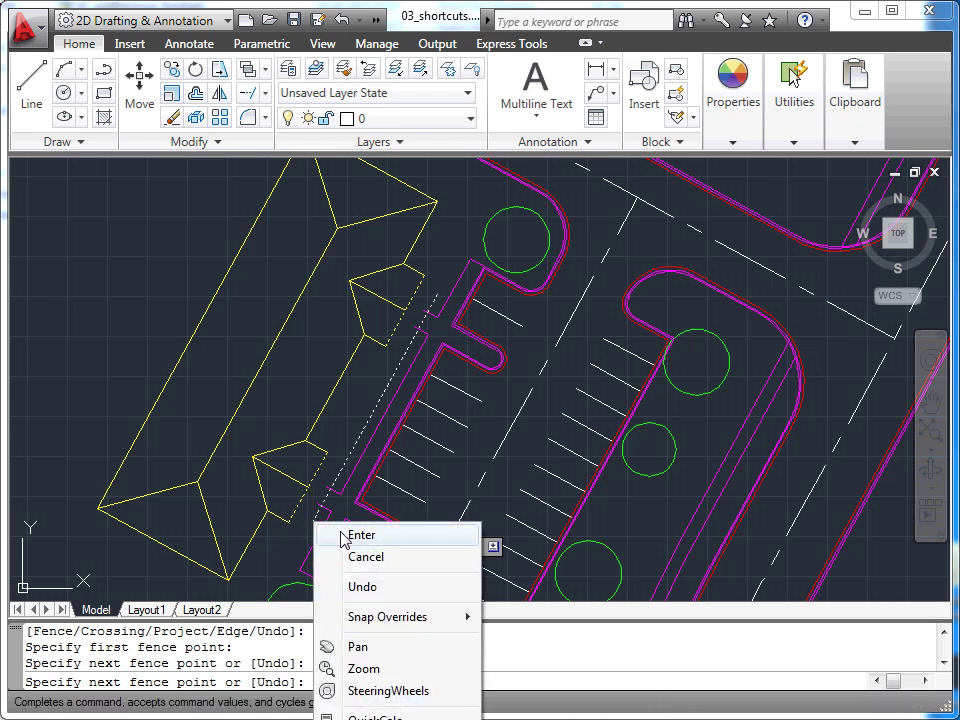
click(340, 532)
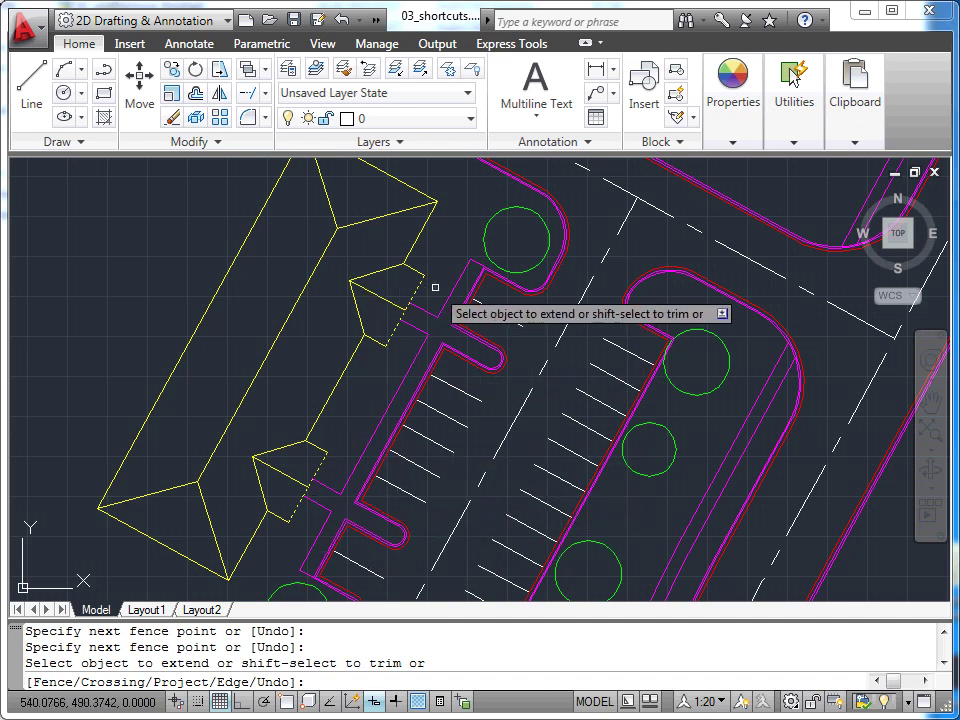
key(Escape)
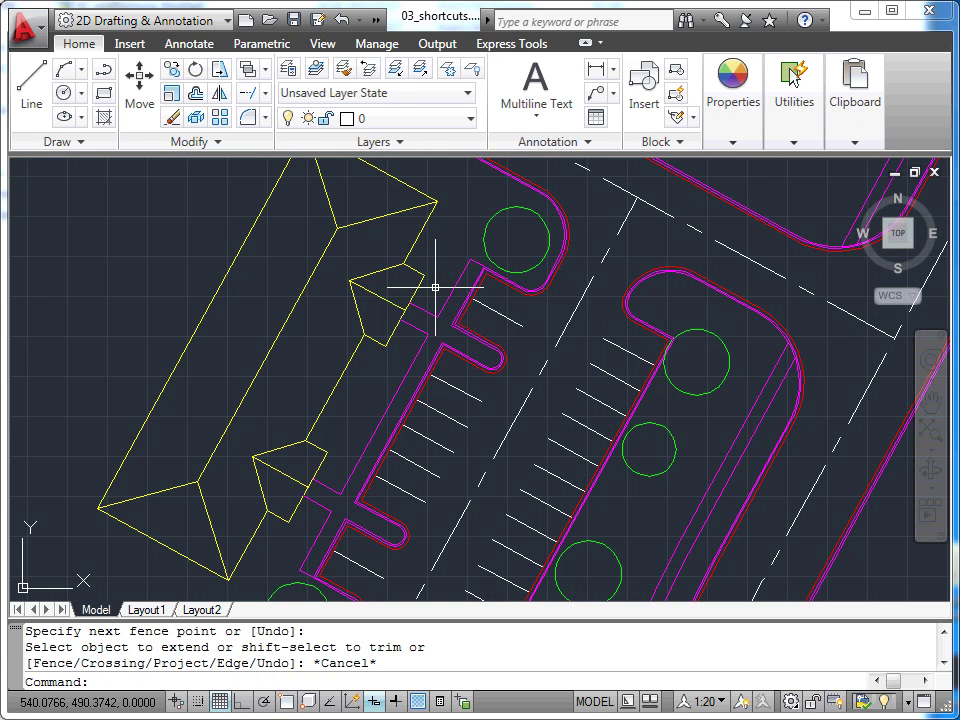
Start Erase and fence-select the eight trees along the lot's bottom and right edges.
scroll(435, 287, down, 2)
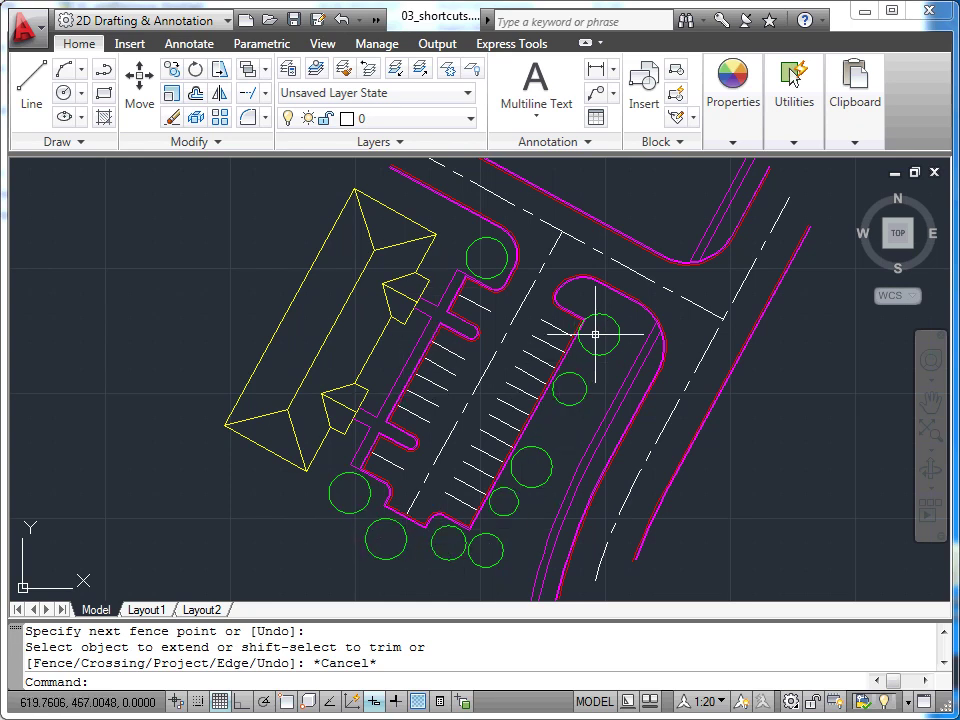
click(173, 118)
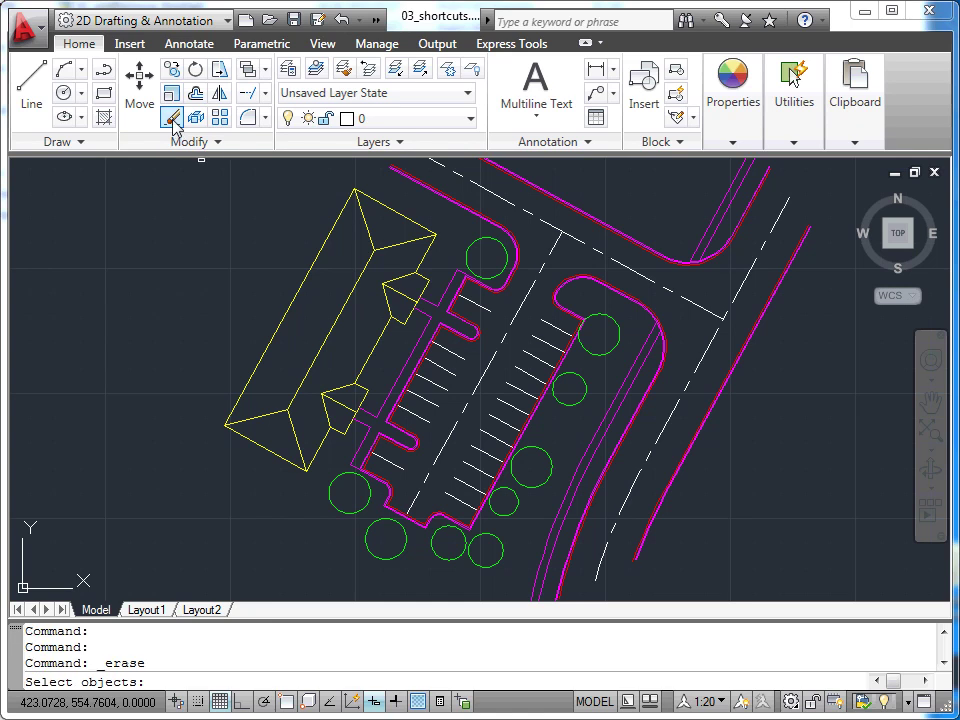
text(f)
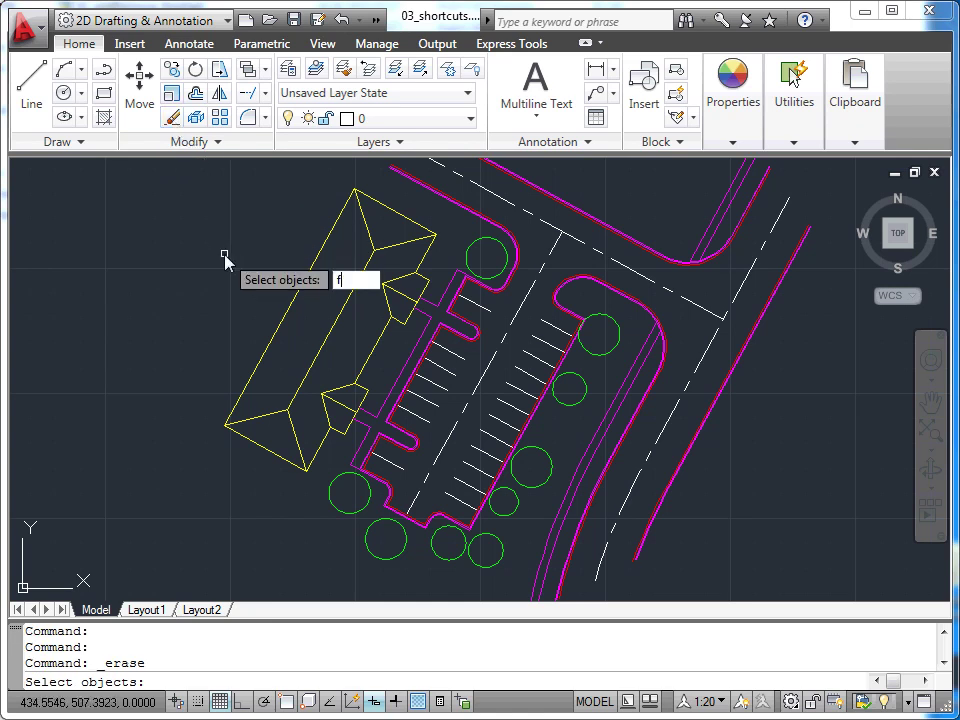
key(Return)
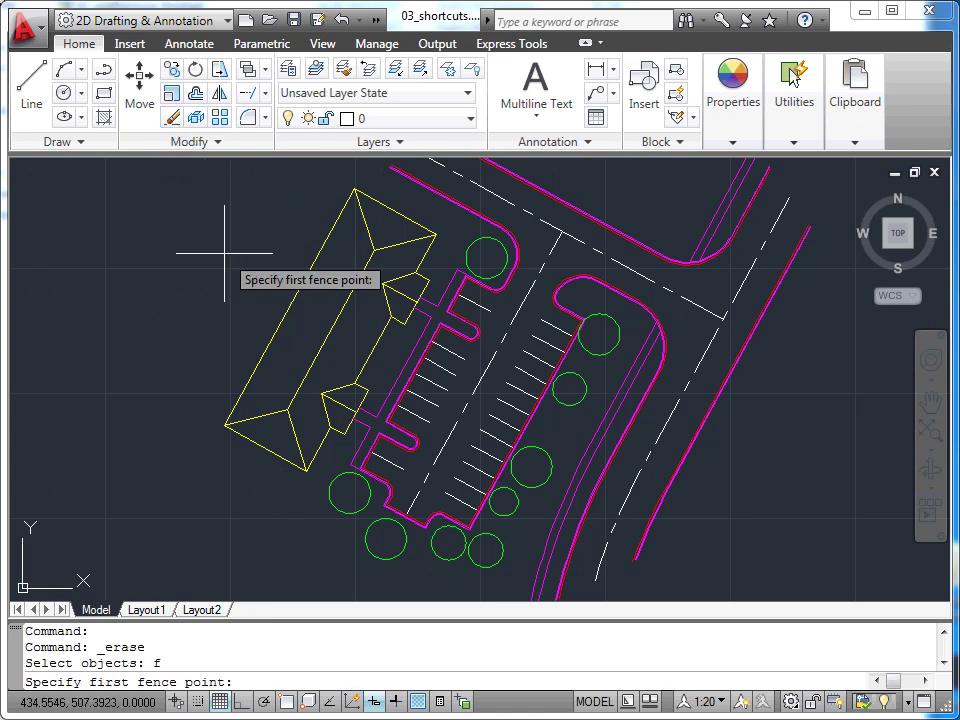
click(348, 493)
click(386, 538)
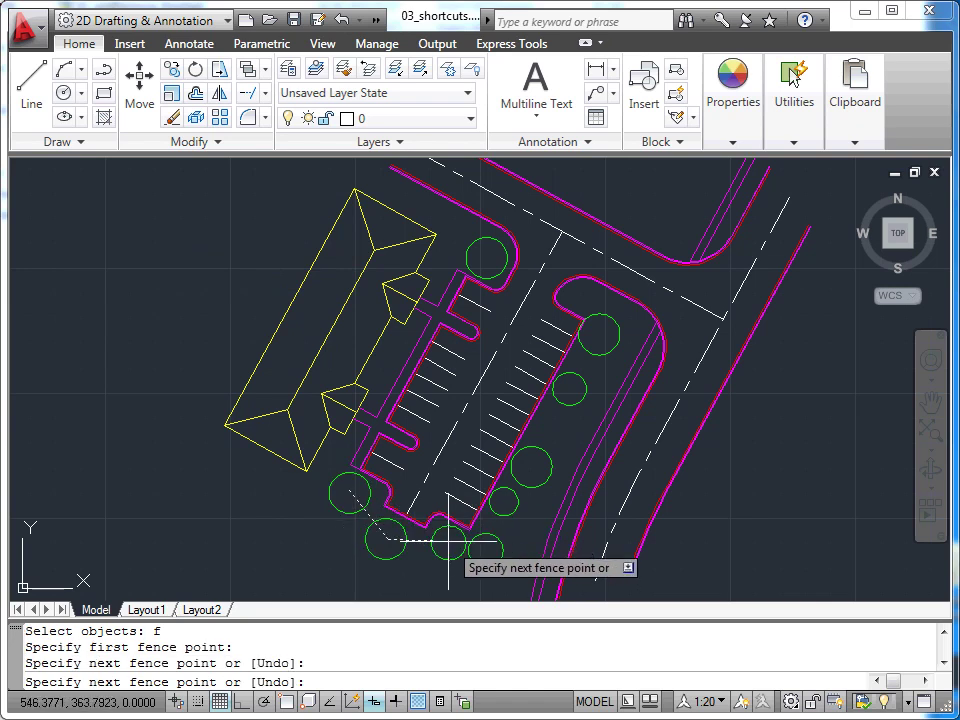
click(470, 547)
click(485, 549)
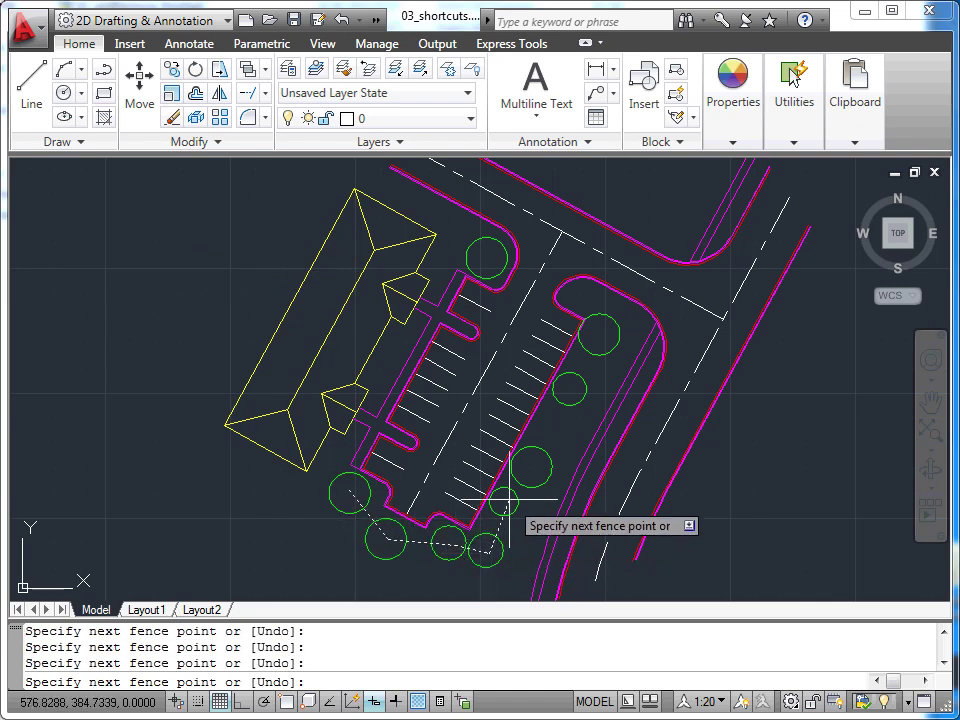
click(537, 467)
click(568, 387)
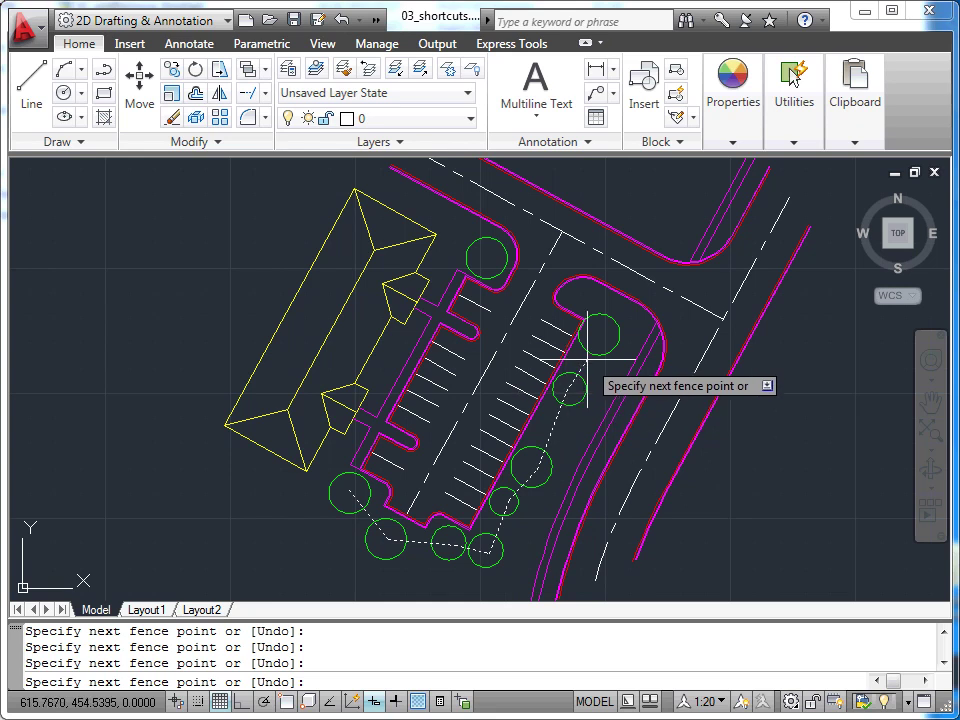
right_click(600, 341)
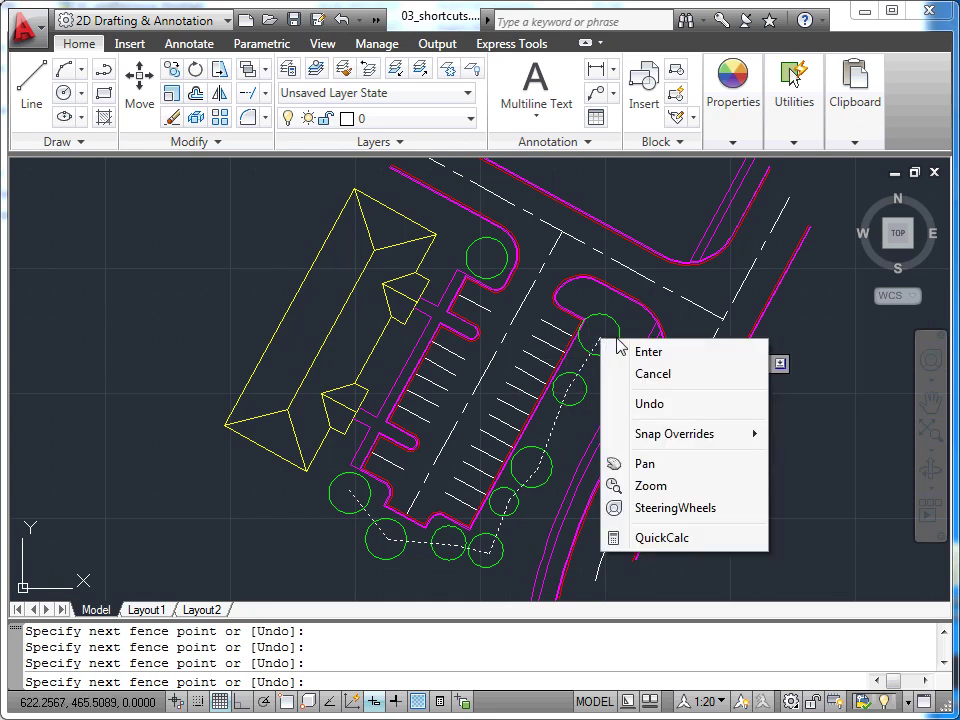
click(640, 351)
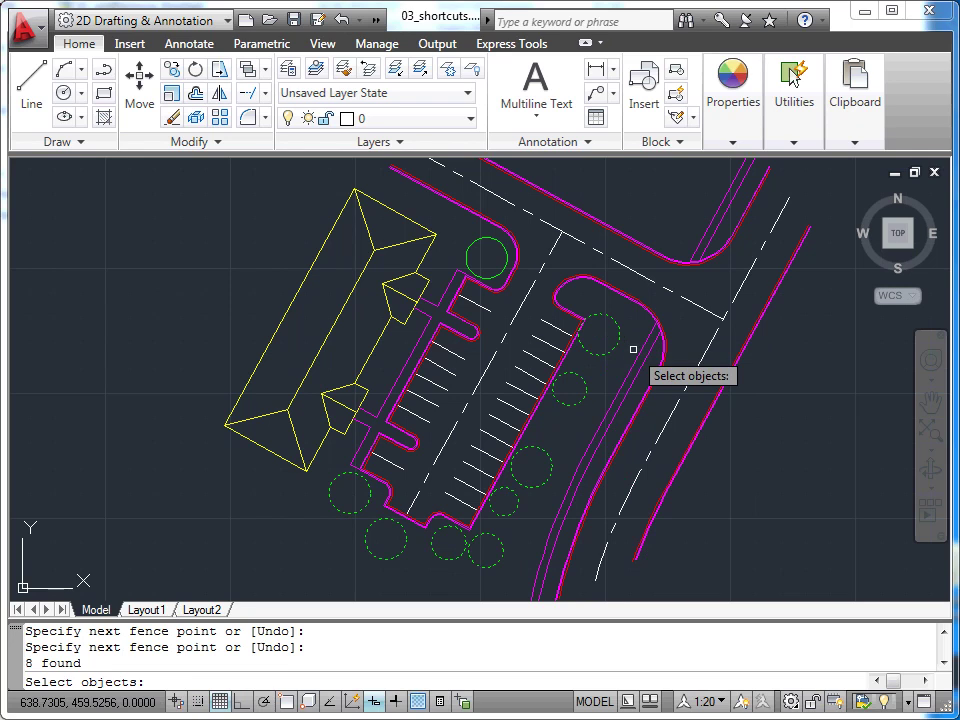
Erase the eight fenced tree circles, then undo to restore them.
key(Return)
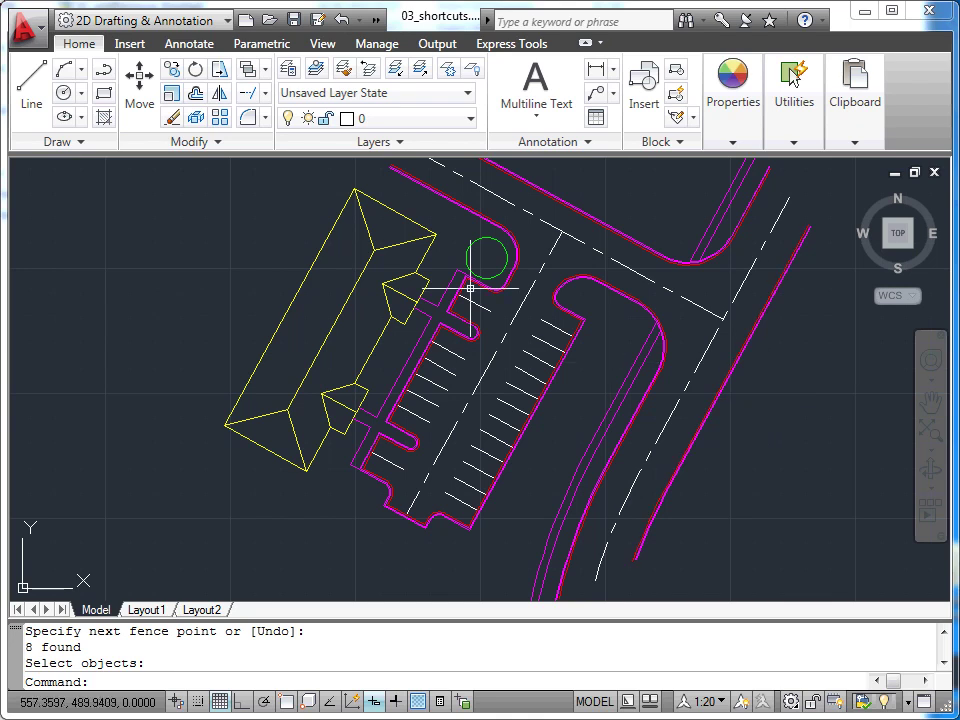
click(344, 30)
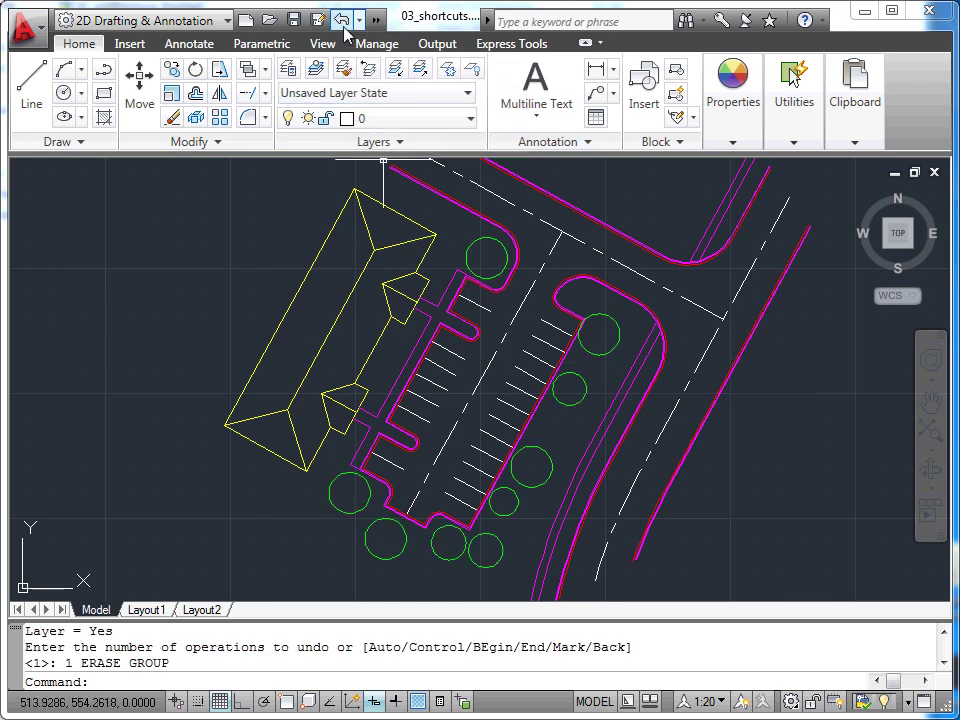